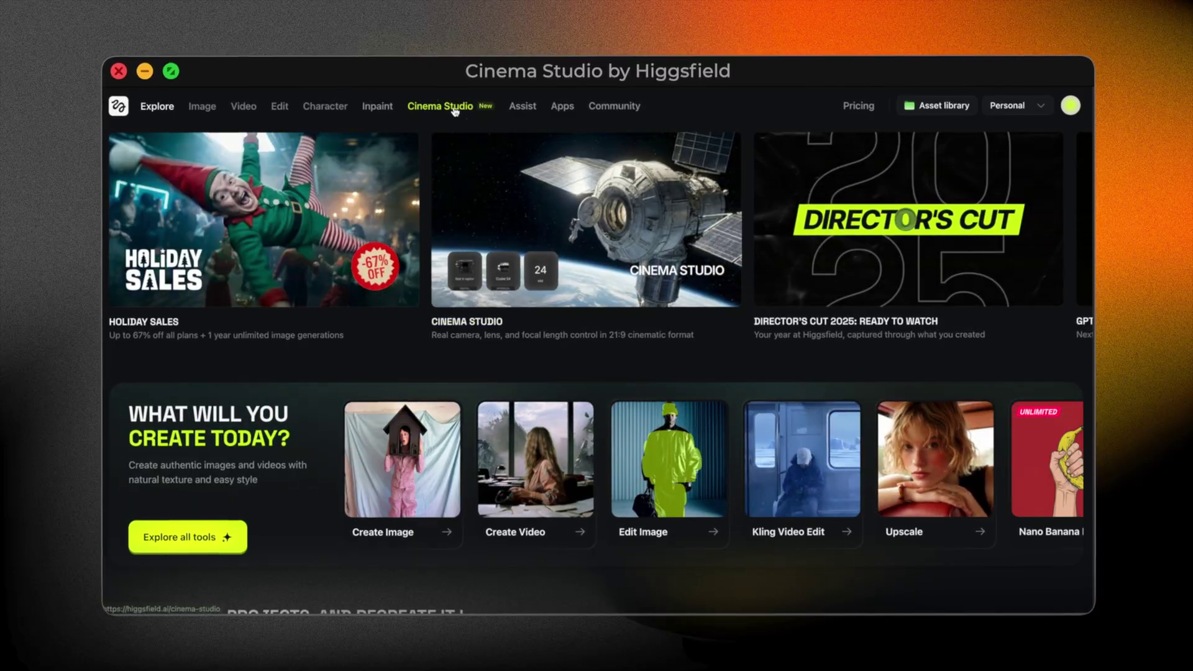
- Enter Cinema Studio and pick Panavision Millennium DXL2 with an ARRI Signature Prime lens at 50 mm
{"action": "left_click", "coordinate": [441, 104]}
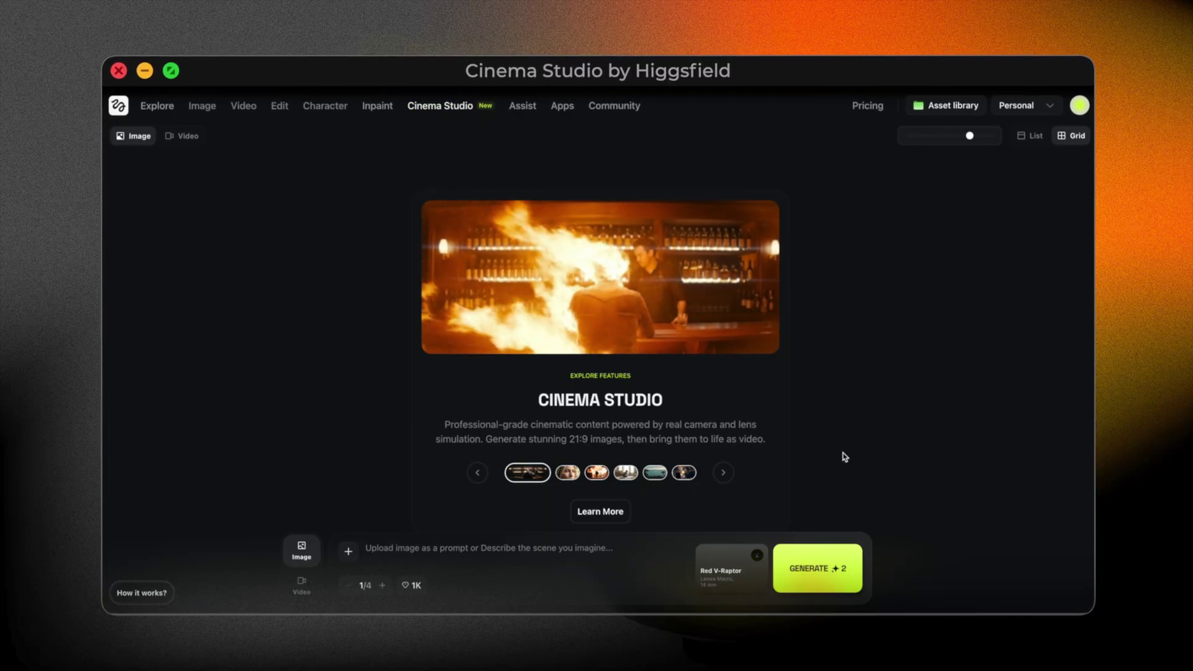
{"action": "left_click", "coordinate": [717, 562]}
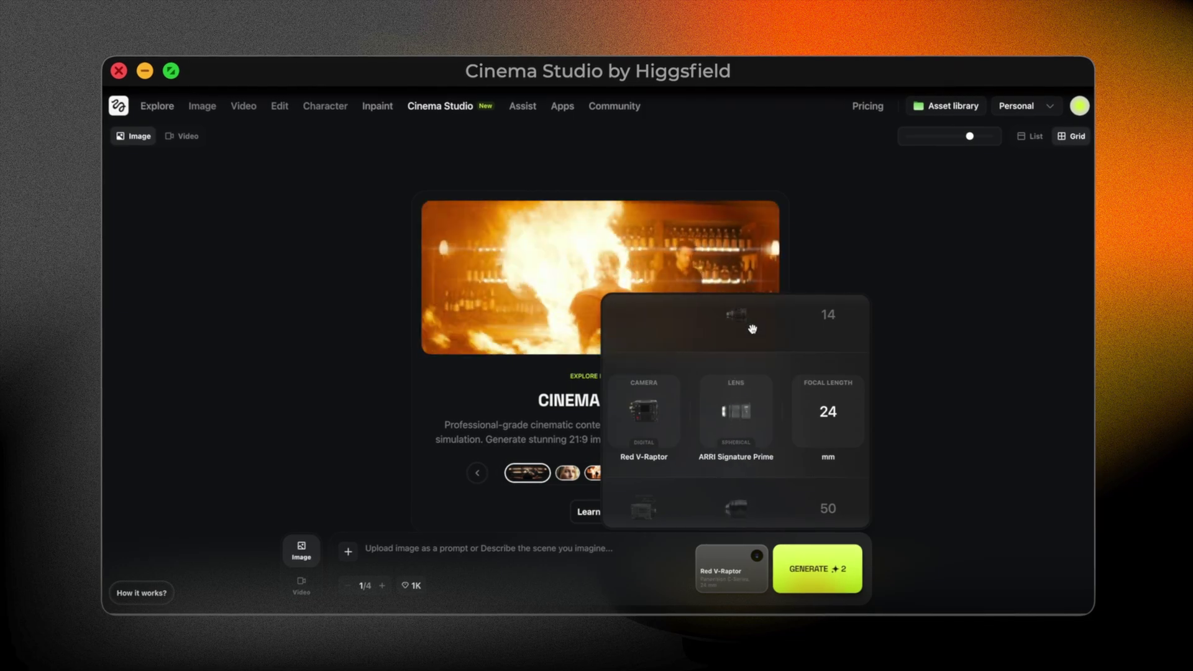
{"action": "left_click_drag", "start_coordinate": [836, 420], "coordinate": [837, 339]}
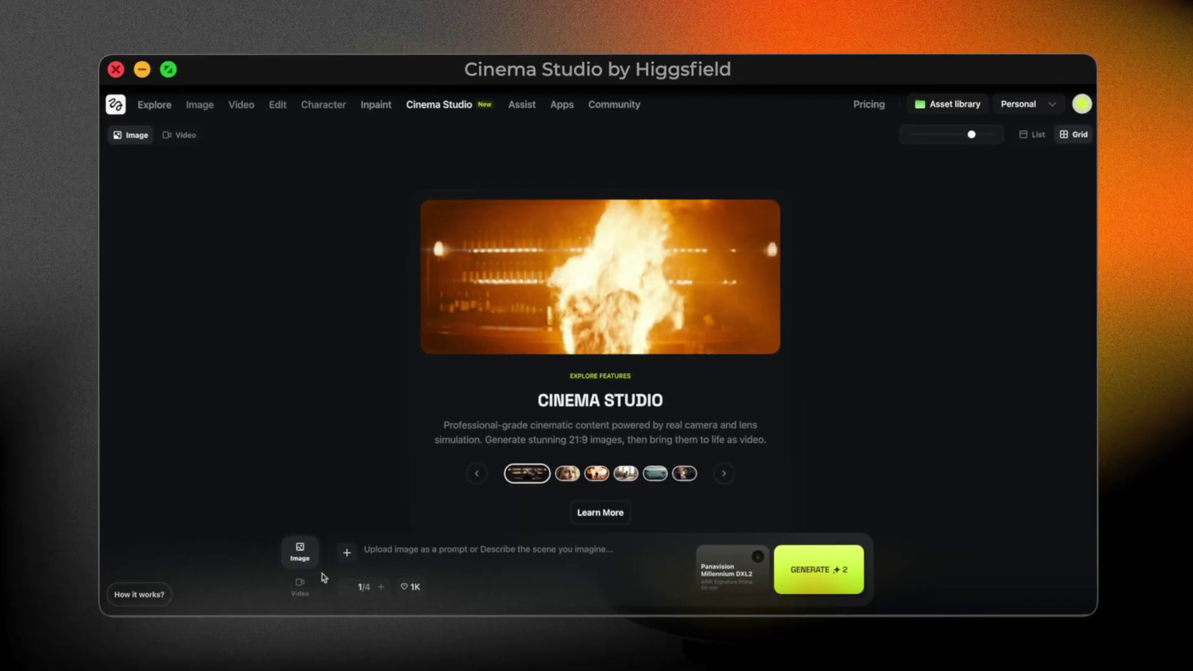
- Toggle between video and image generation twice, leaving image mode active for the Viking prompt
{"action": "left_click", "coordinate": [260, 618]}
{"action": "left_click", "coordinate": [303, 556]}
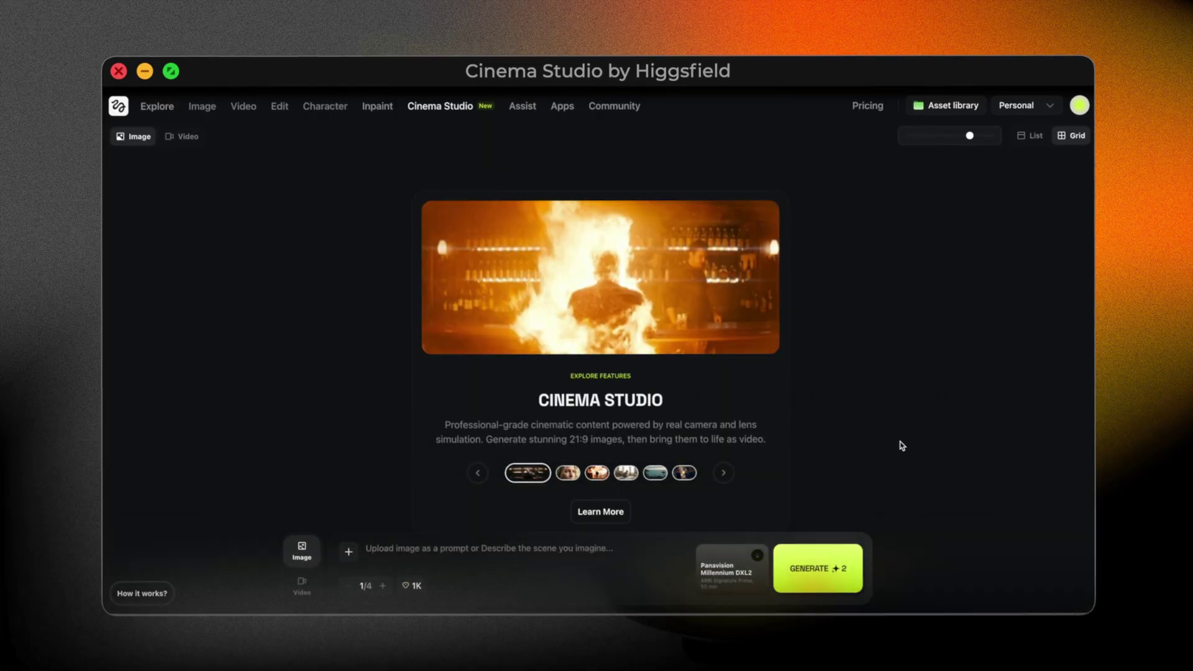
{"action": "left_click", "coordinate": [302, 586]}
{"action": "left_click", "coordinate": [302, 551]}
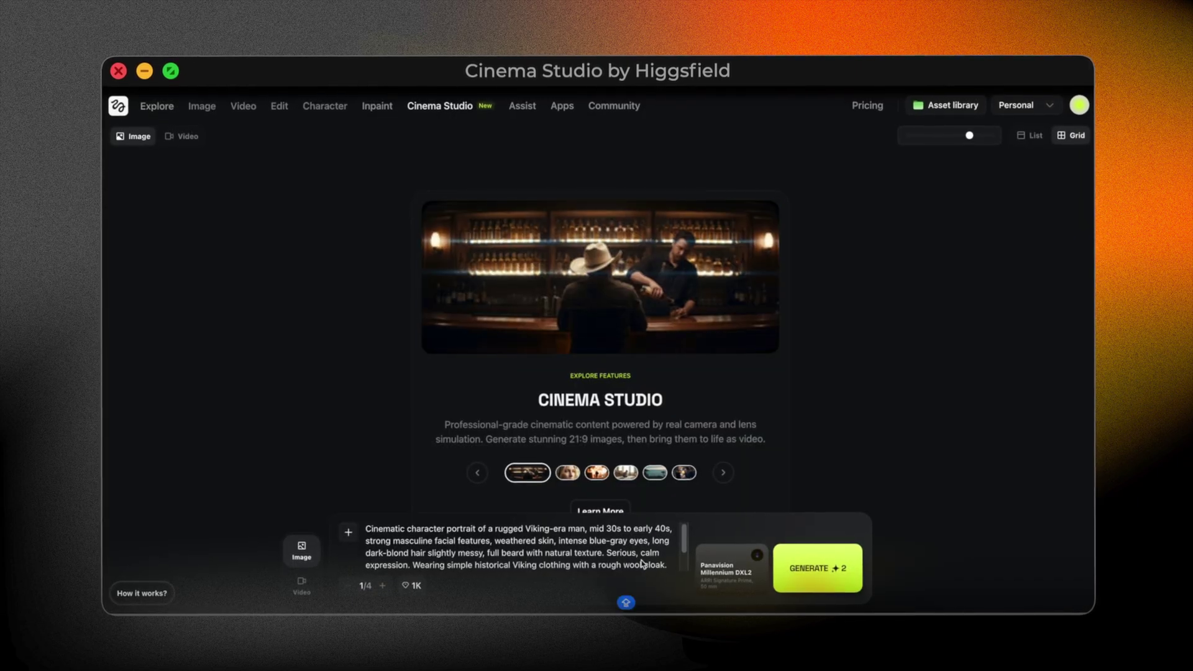
- Delete the whole Viking prompt and open the reference picker on Image Generations
{"action": "left_click", "coordinate": [663, 580]}
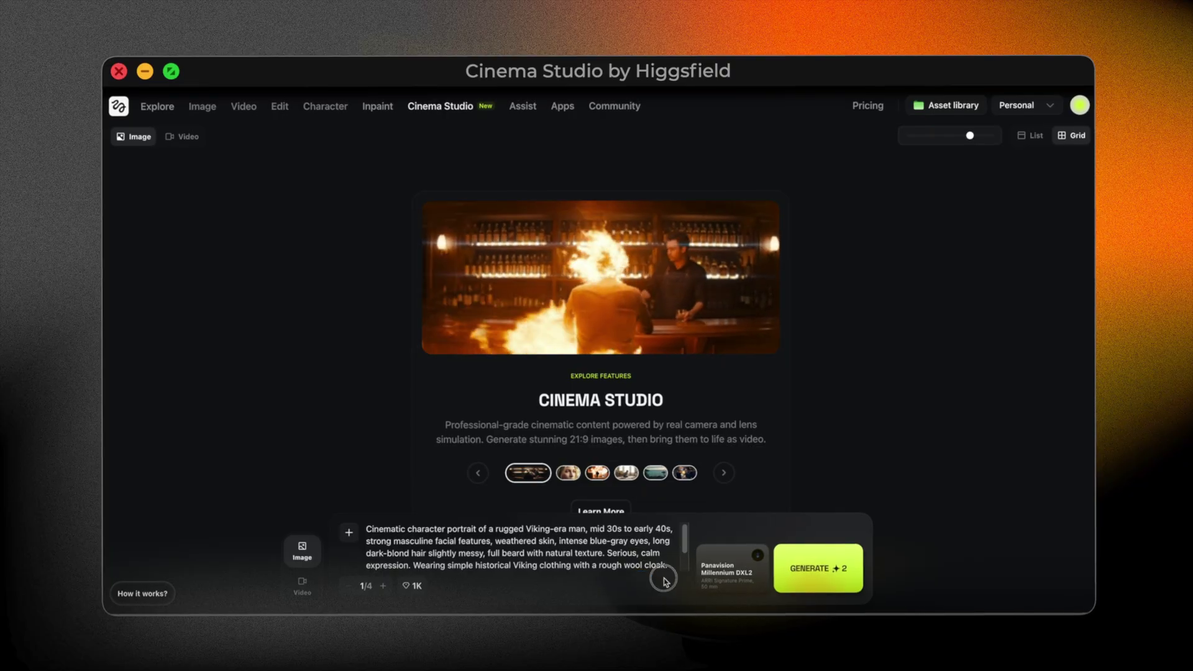
{"action": "key", "text": "super+a"}
{"action": "key", "text": "ctrl+c"}
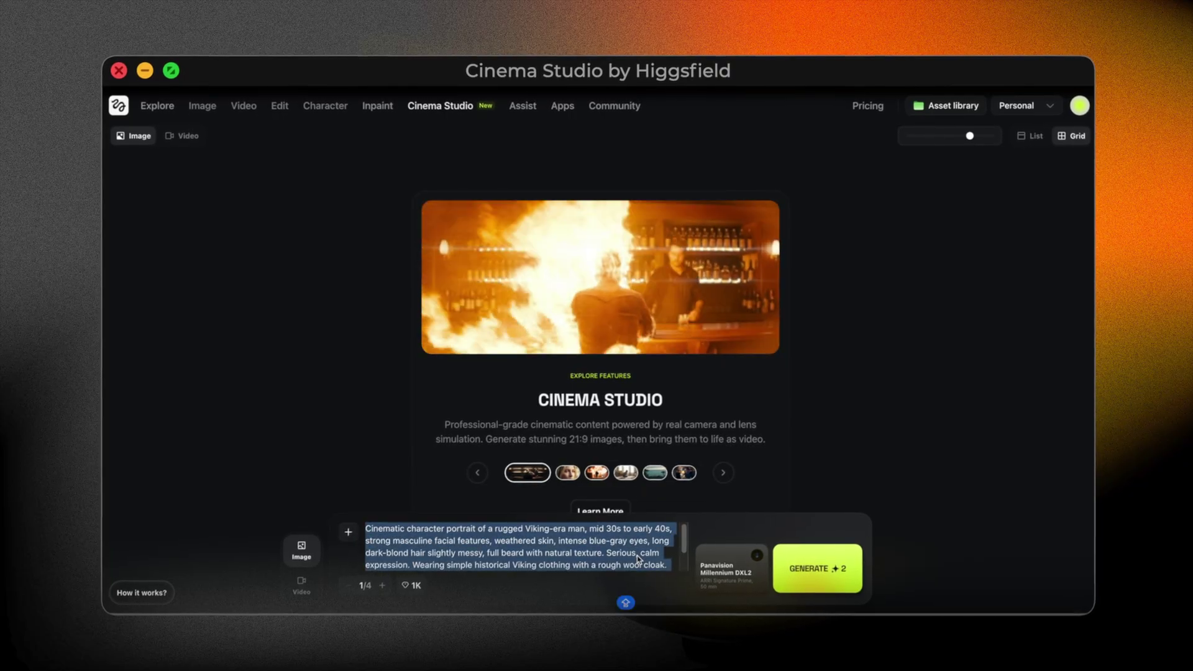
{"action": "key", "text": "BackSpace"}
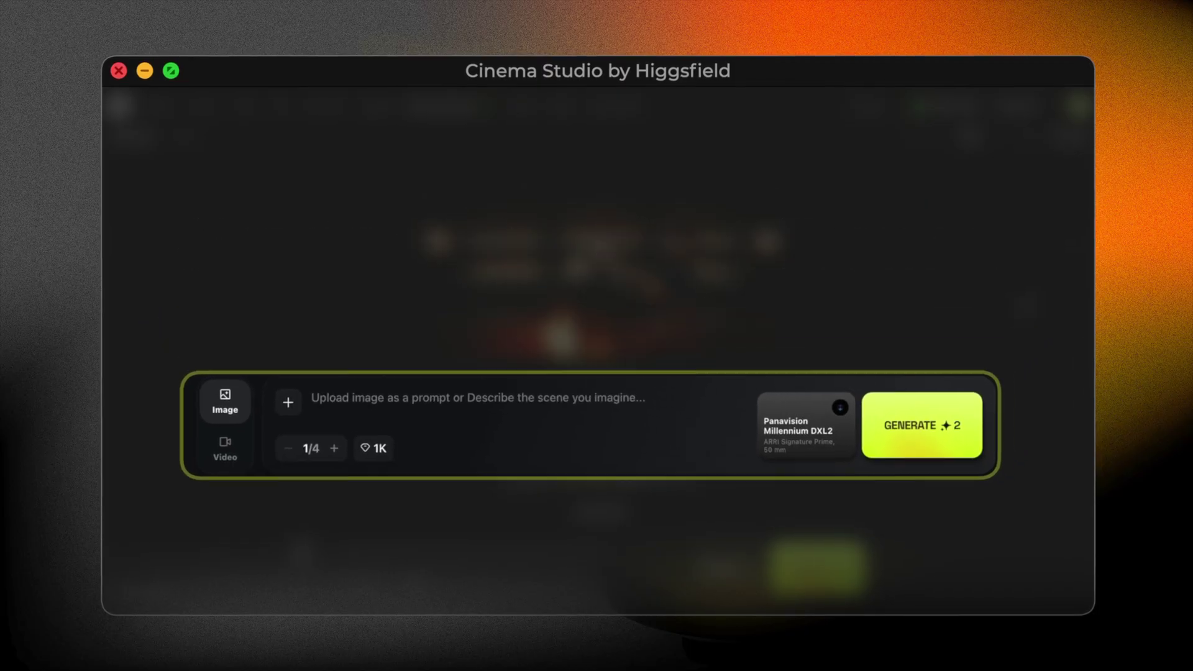
{"action": "left_click", "coordinate": [349, 551]}
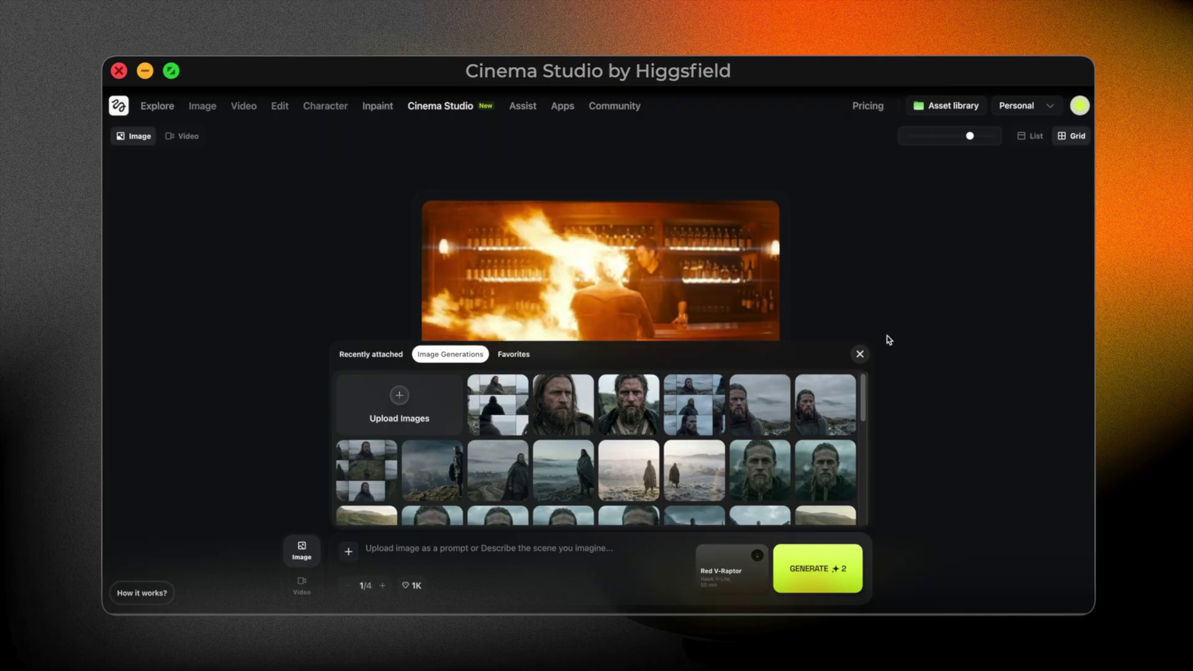
- Close the picker and set generation to four images at 4K resolution
{"action": "left_click", "coordinate": [859, 353]}
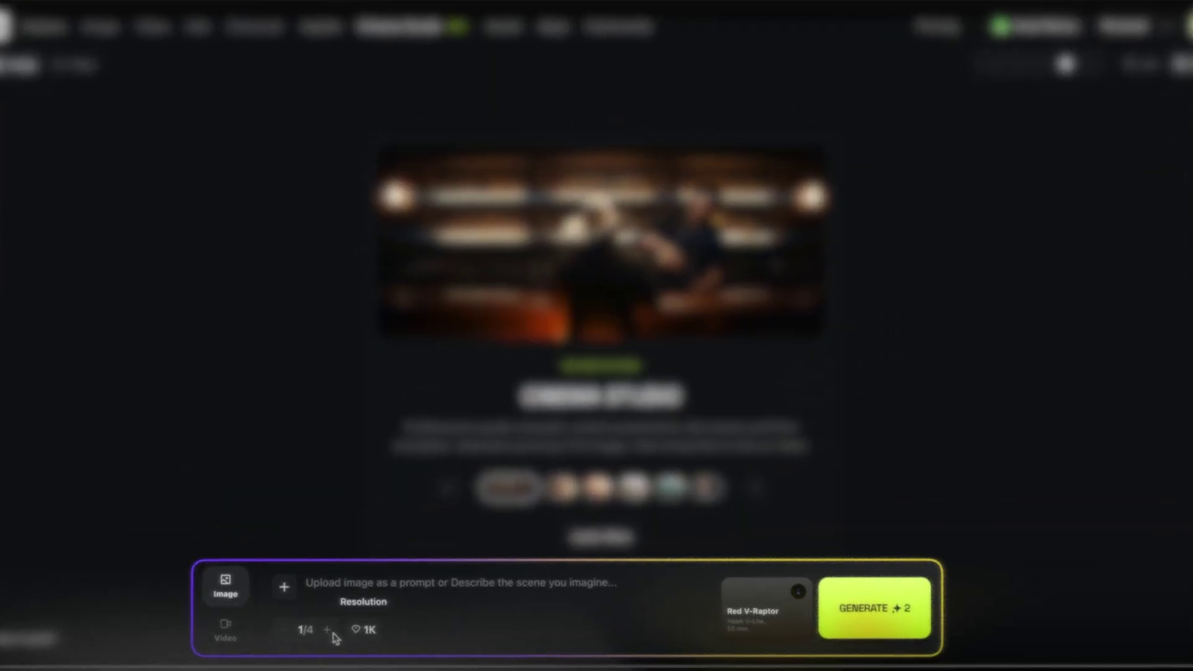
{"action": "left_click", "coordinate": [383, 587]}
{"action": "left_click", "coordinate": [366, 634]}
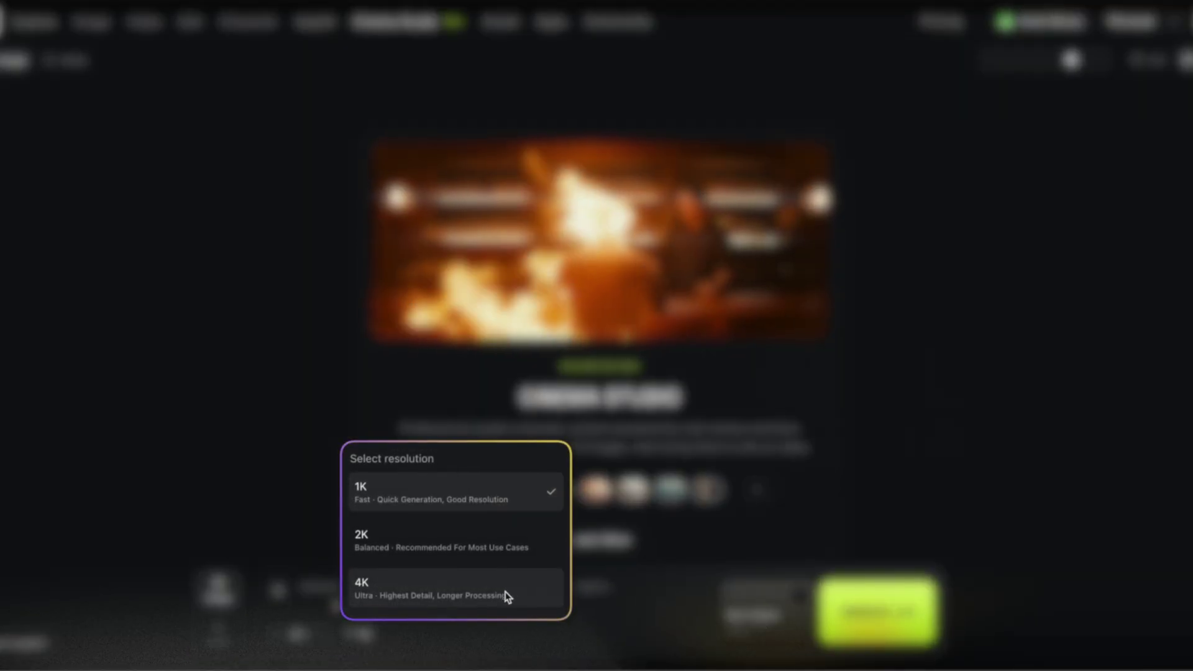
{"action": "left_click", "coordinate": [528, 595]}
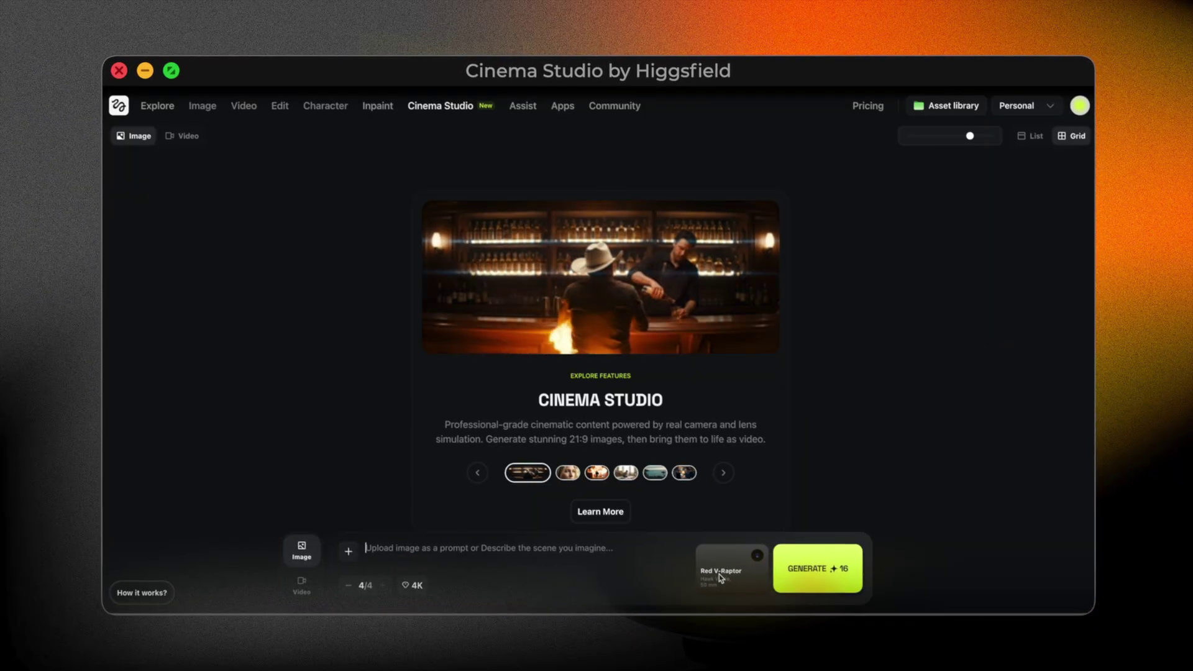
- Review the Red V-Raptor, Hawk V-Lite 50 mm camera preset and paste the Viking prompt back
{"action": "left_click", "coordinate": [755, 579]}
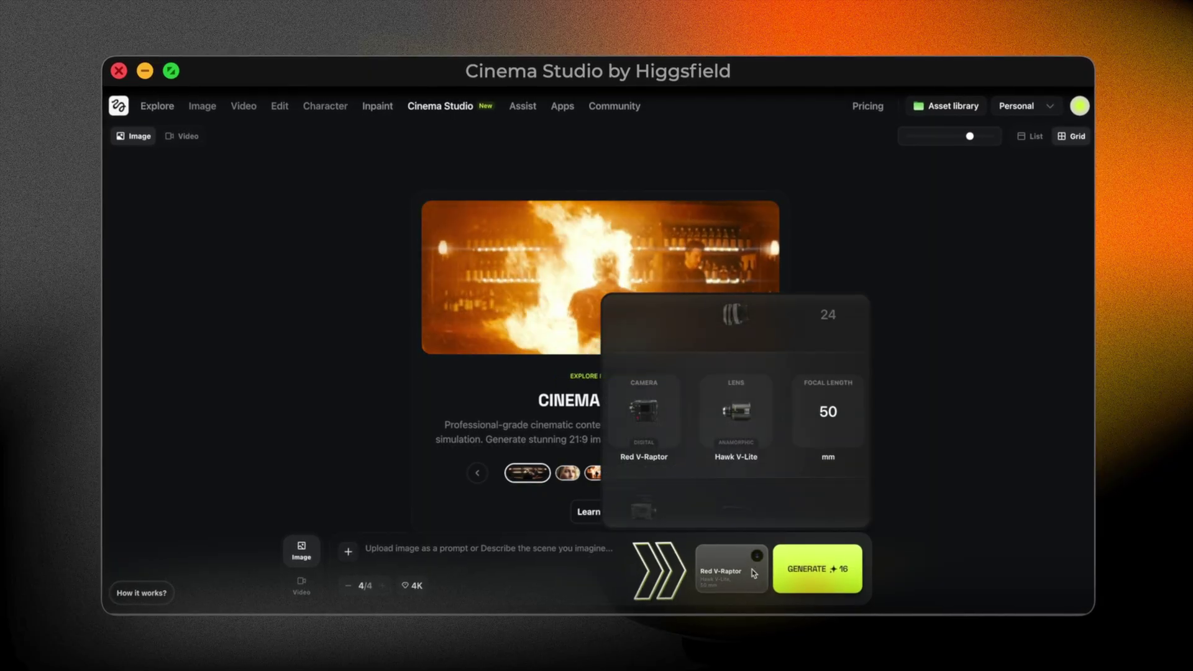
{"action": "scroll", "coordinate": [671, 435], "scroll_direction": "down", "scroll_amount": 1}
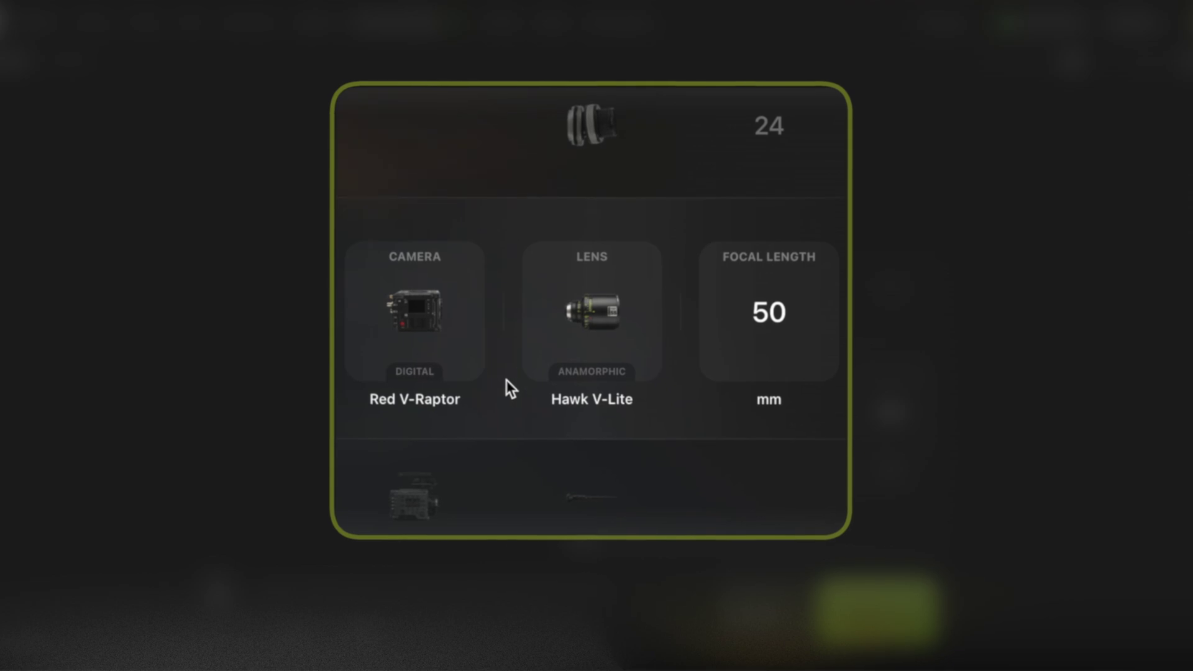
{"action": "scroll", "coordinate": [803, 322], "scroll_direction": "up", "scroll_amount": 1}
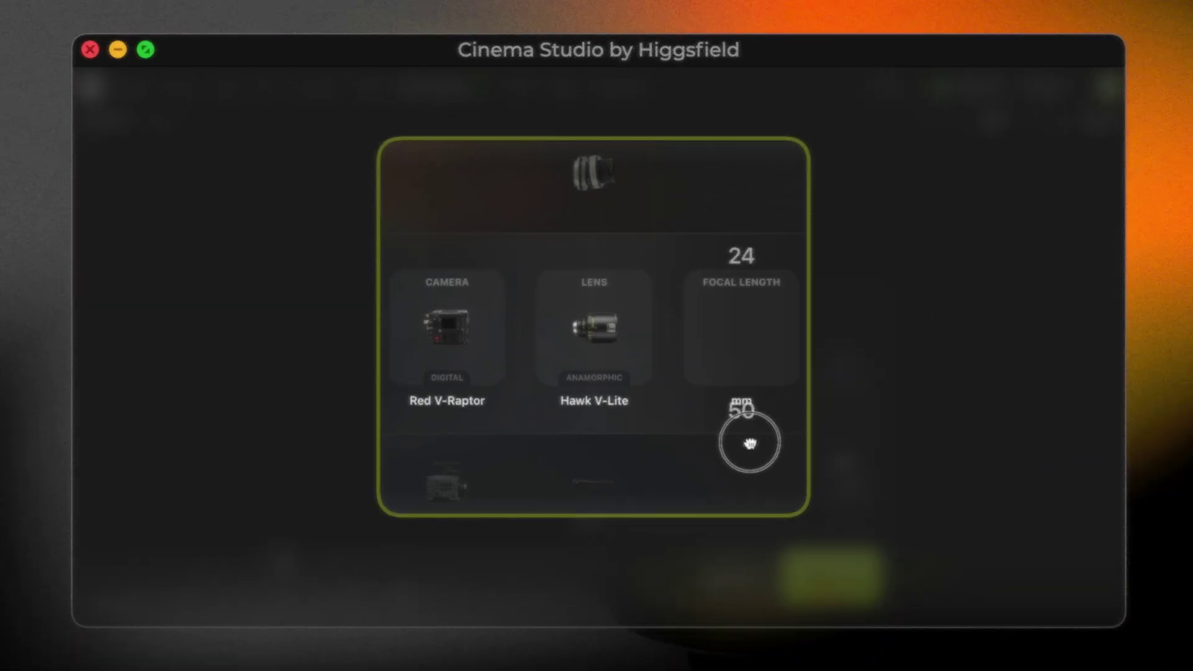
{"action": "scroll", "coordinate": [832, 357], "scroll_direction": "down", "scroll_amount": 1}
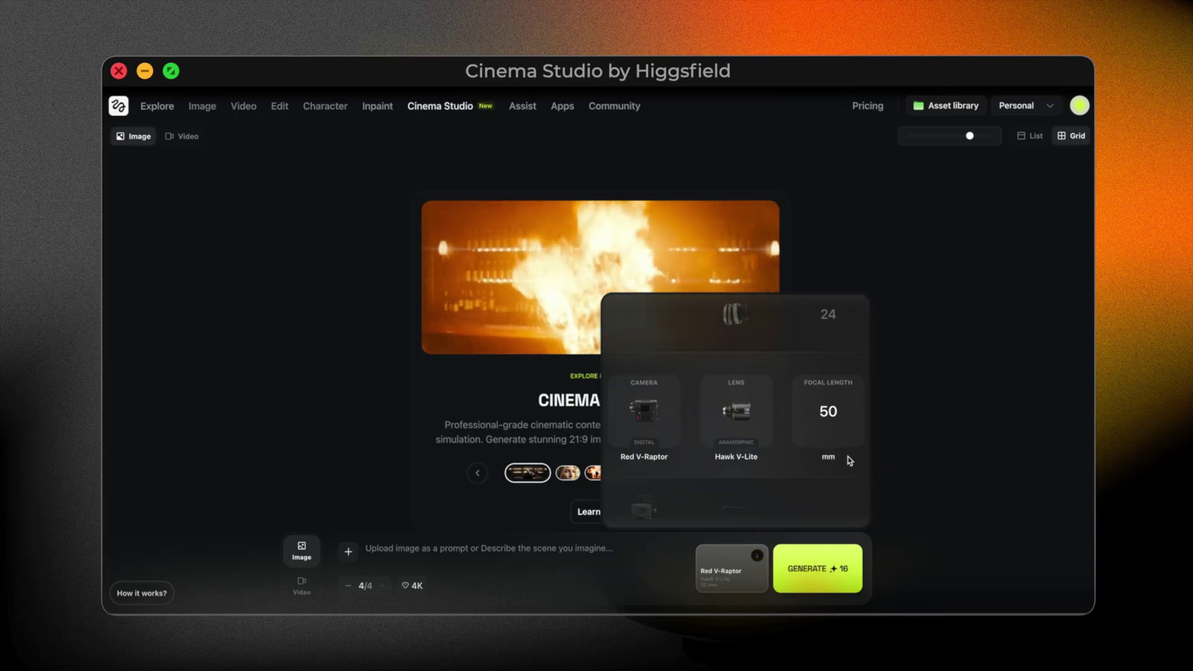
{"action": "left_click", "coordinate": [590, 549]}
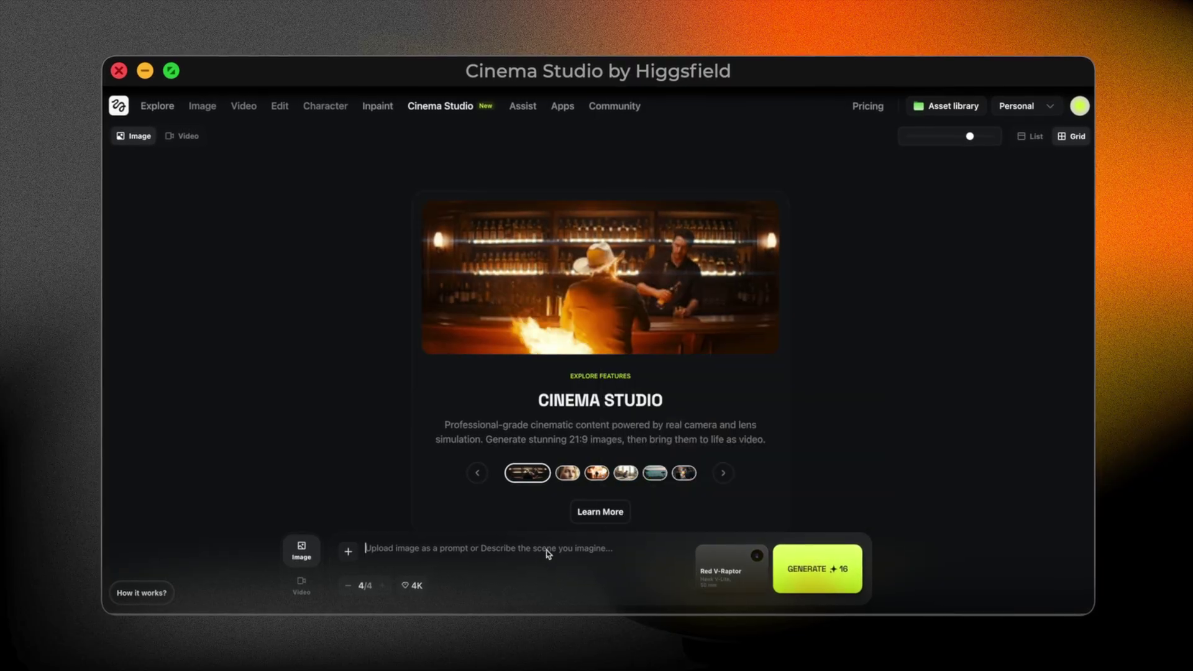
{"action": "key", "text": "ctrl+v"}
- Generate the four 4K Viking portraits and view three enlarged, including the brown-cloak one
{"action": "left_click", "coordinate": [815, 569]}
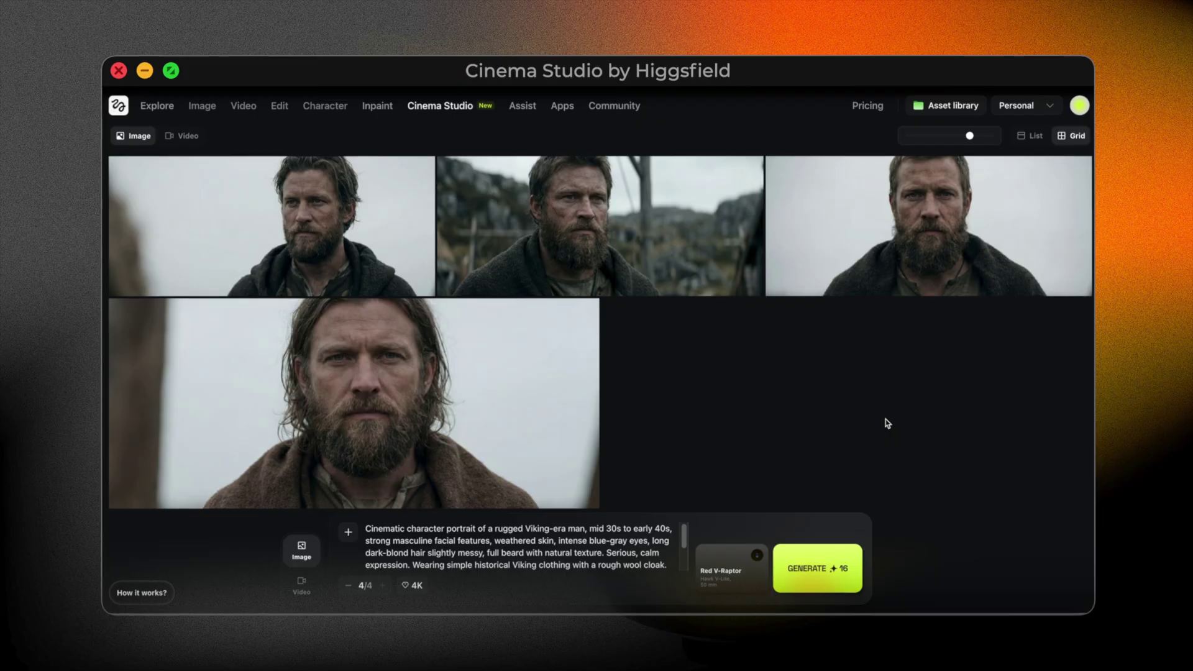
{"action": "left_click", "coordinate": [348, 267]}
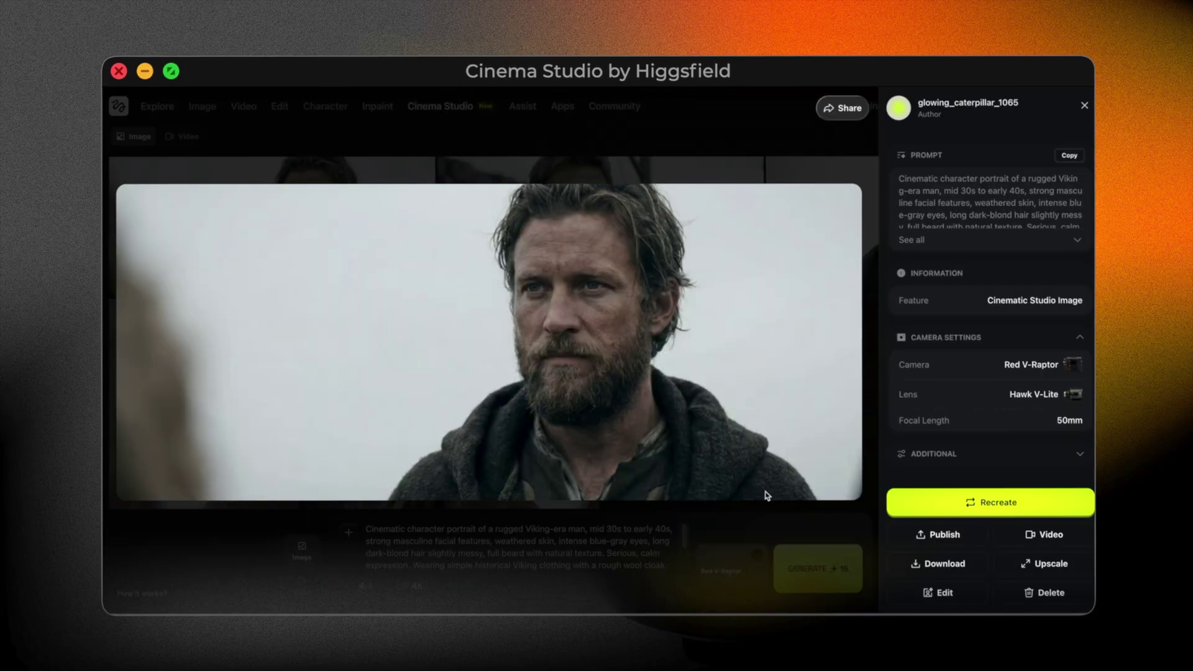
{"action": "left_click", "coordinate": [1087, 109]}
{"action": "left_click", "coordinate": [679, 234]}
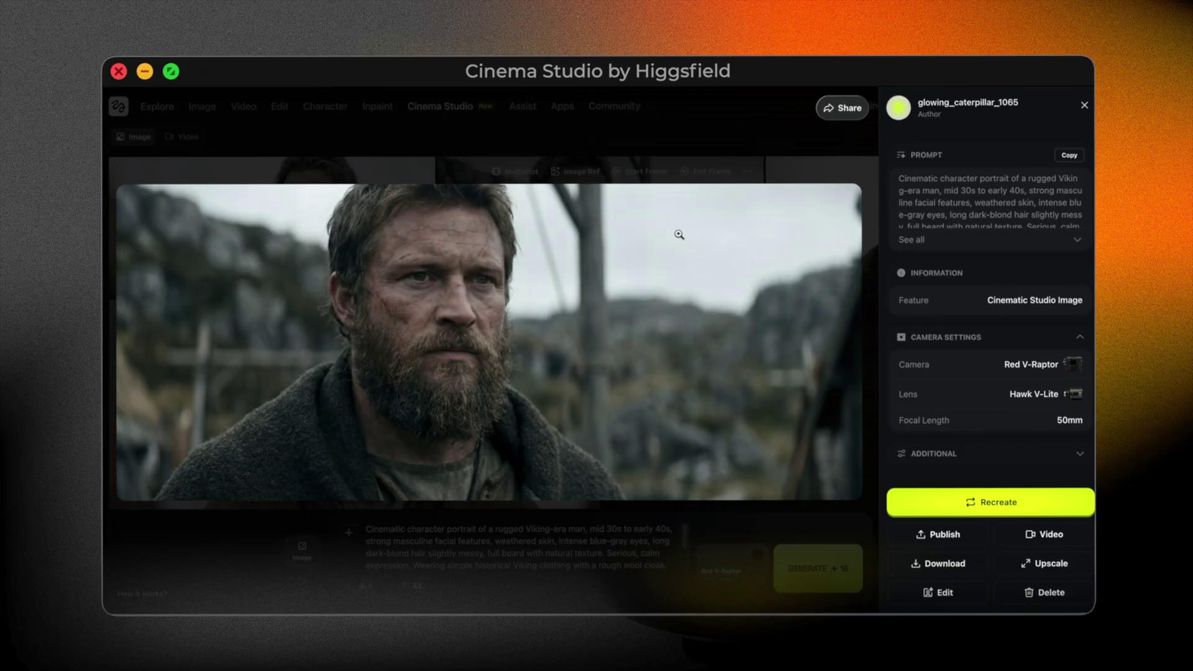
{"action": "key", "text": "Escape"}
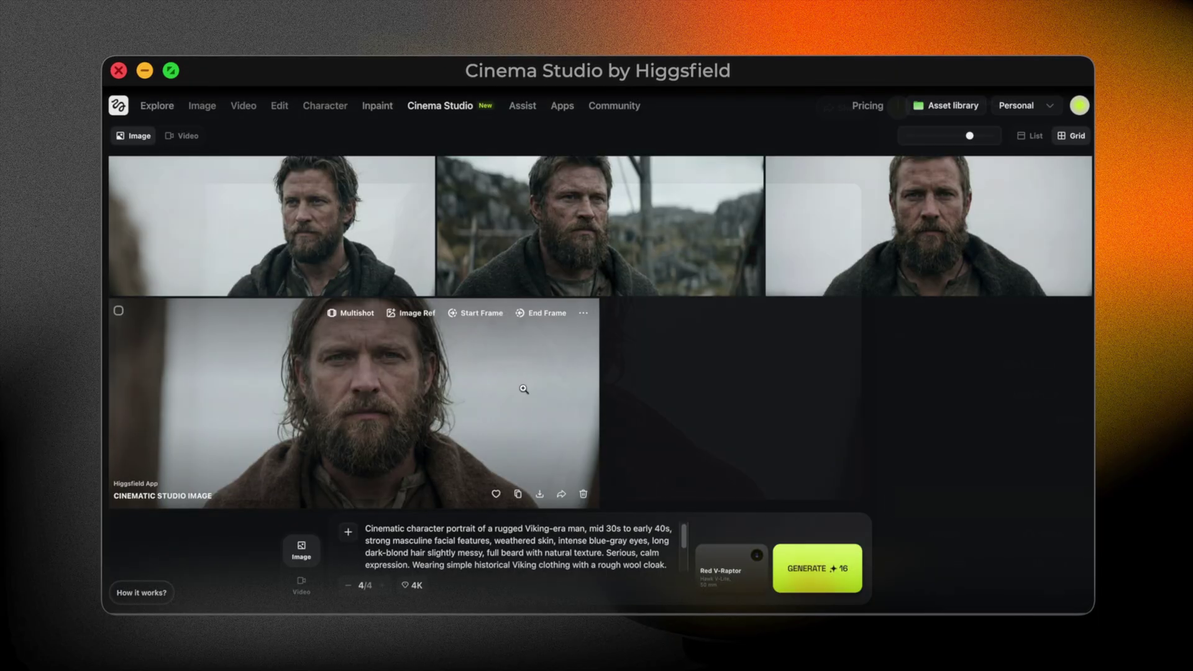
{"action": "left_click", "coordinate": [745, 404]}
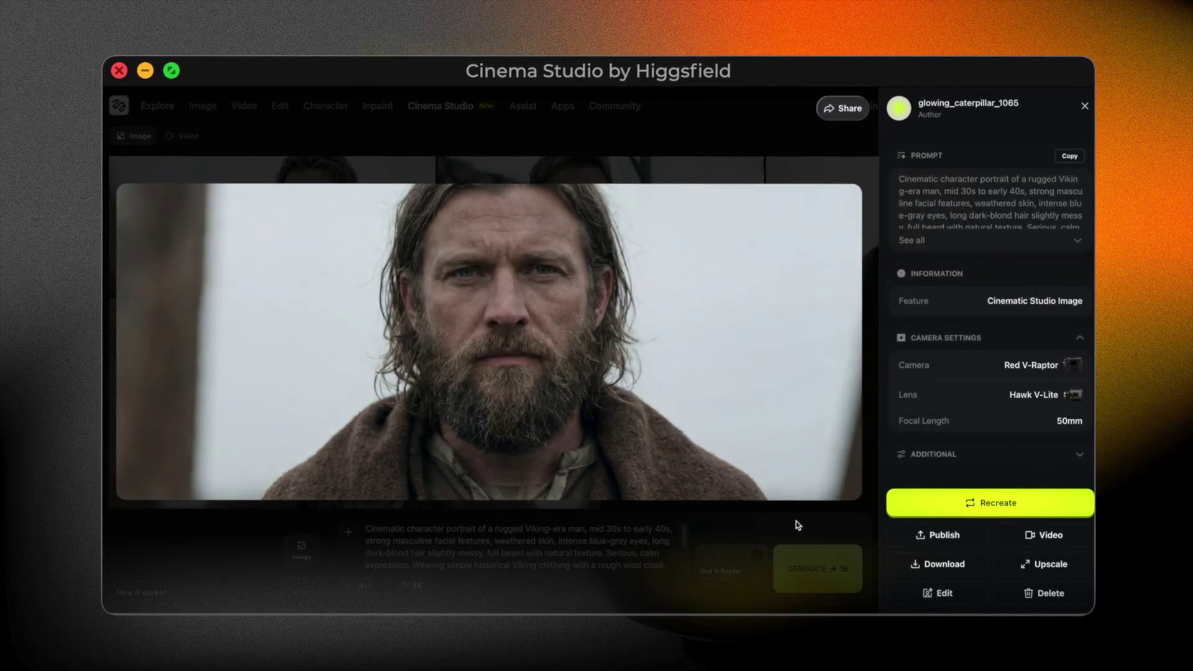
{"action": "left_click", "coordinate": [1085, 108]}
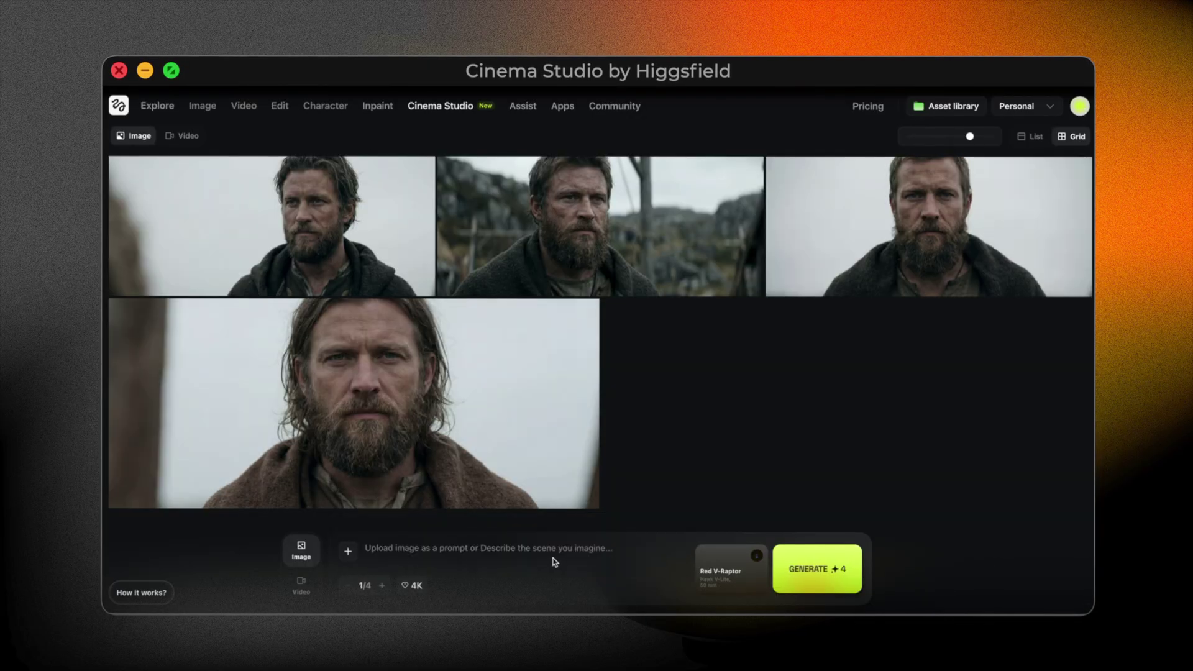
- Attach an earlier portrait as reference, then make and open a Multishot grid of the braided Viking
{"action": "left_click", "coordinate": [348, 553]}
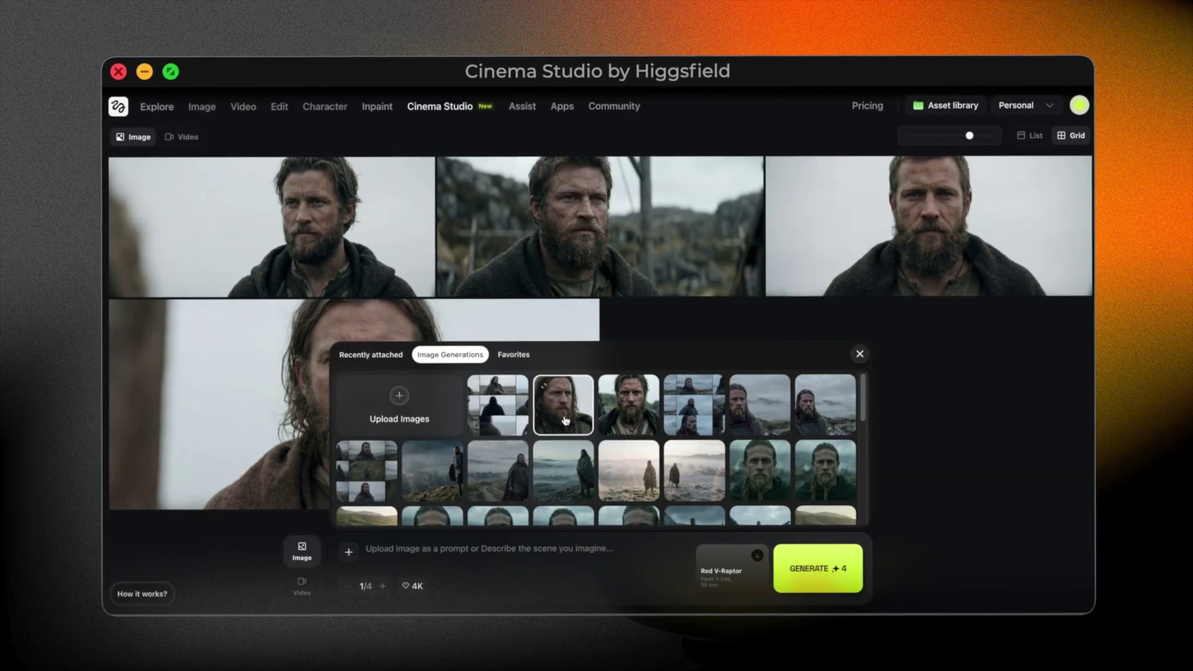
{"action": "left_click", "coordinate": [759, 470]}
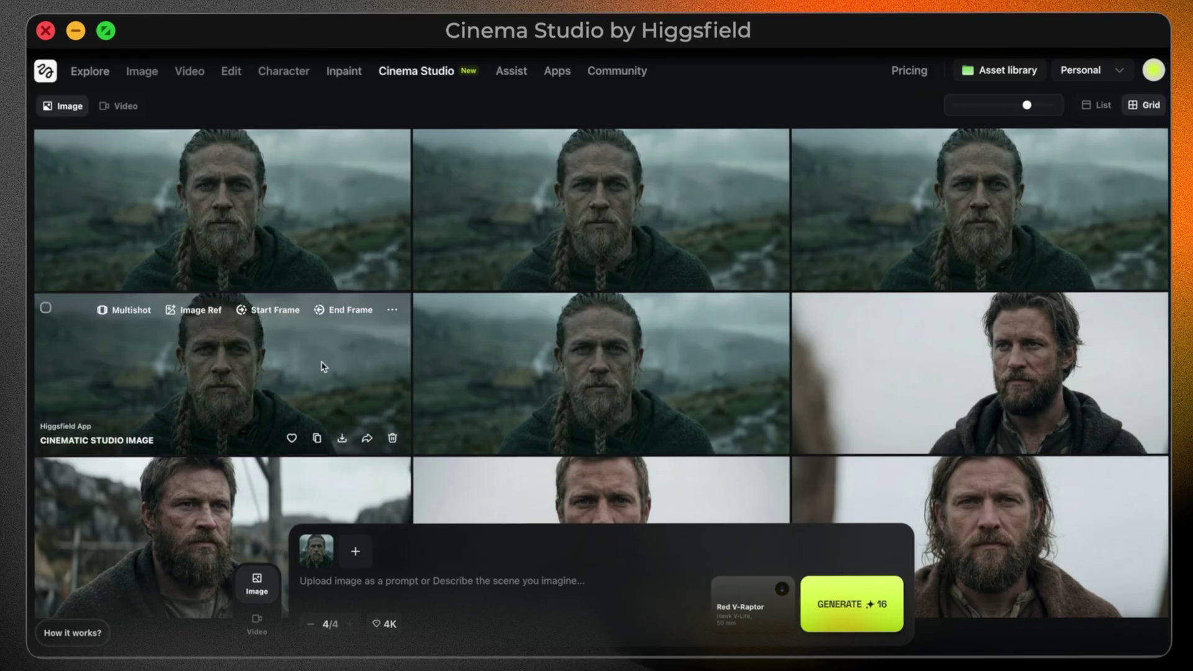
{"action": "left_click", "coordinate": [222, 373]}
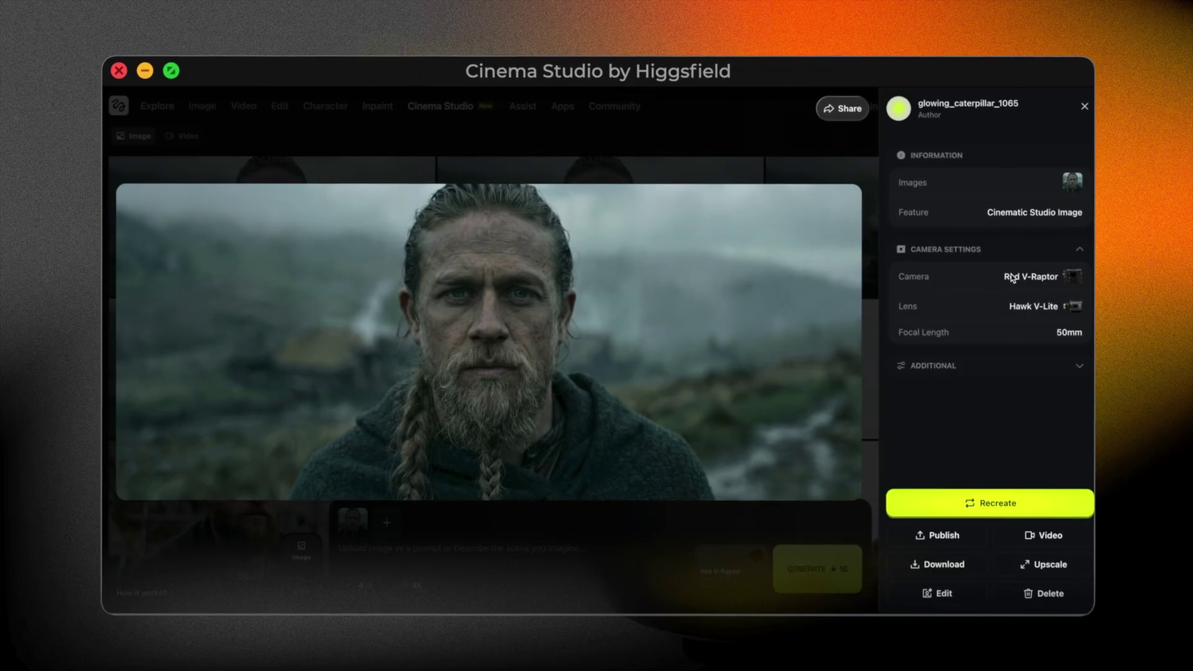
{"action": "key", "text": "Escape"}
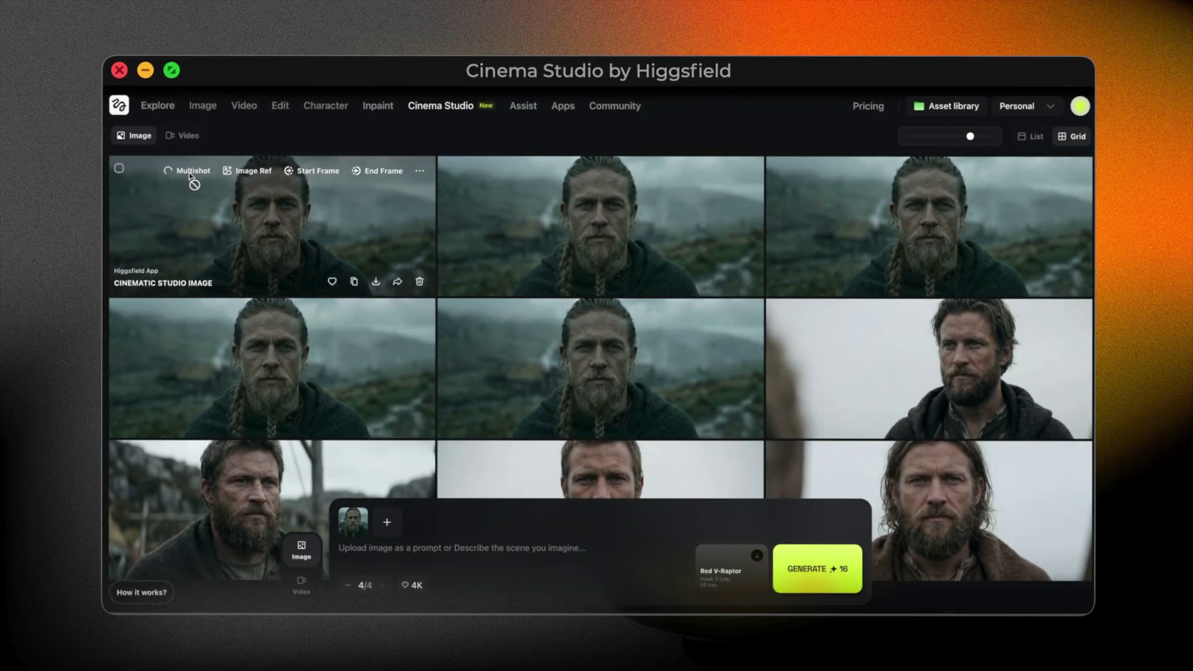
{"action": "left_click", "coordinate": [190, 175]}
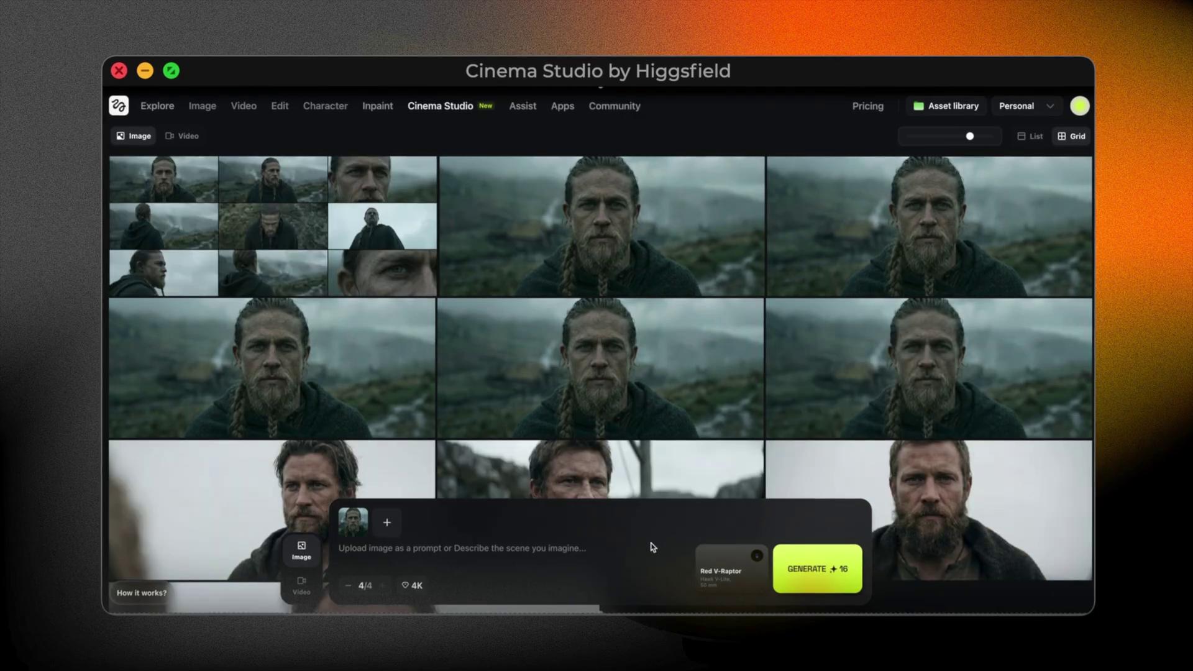
{"action": "left_click", "coordinate": [343, 254]}
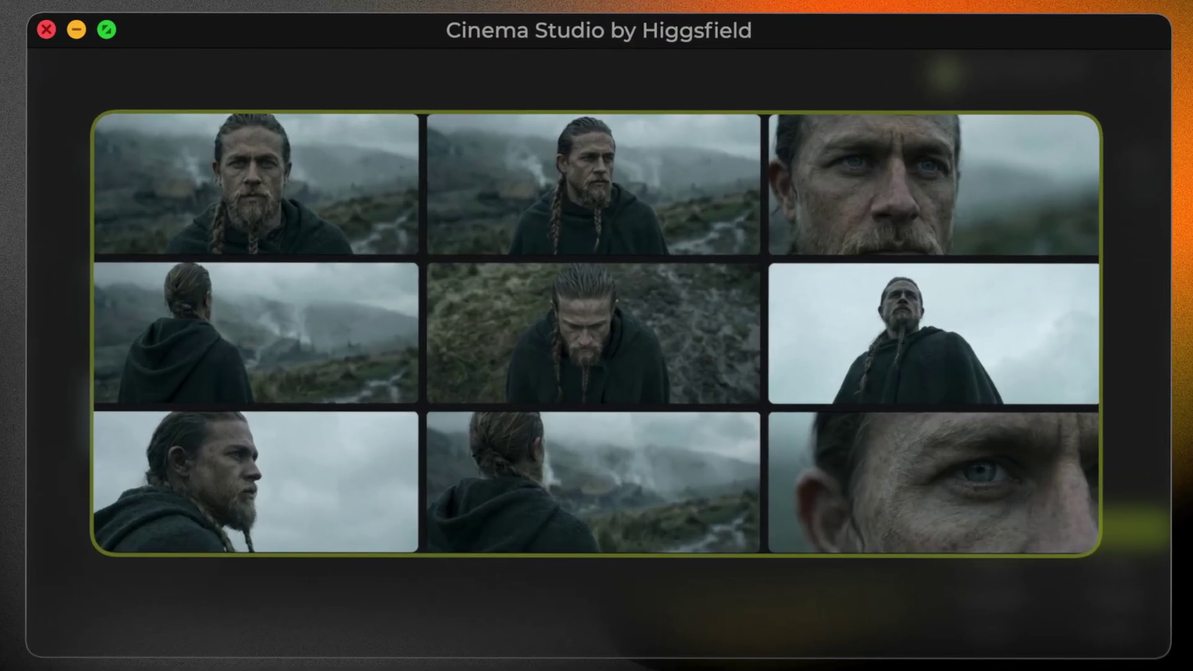
- Upscale the top-middle and low-angle middle-right shots, then open the upscaled low-angle image
{"action": "left_click", "coordinate": [642, 211]}
{"action": "left_click", "coordinate": [833, 321]}
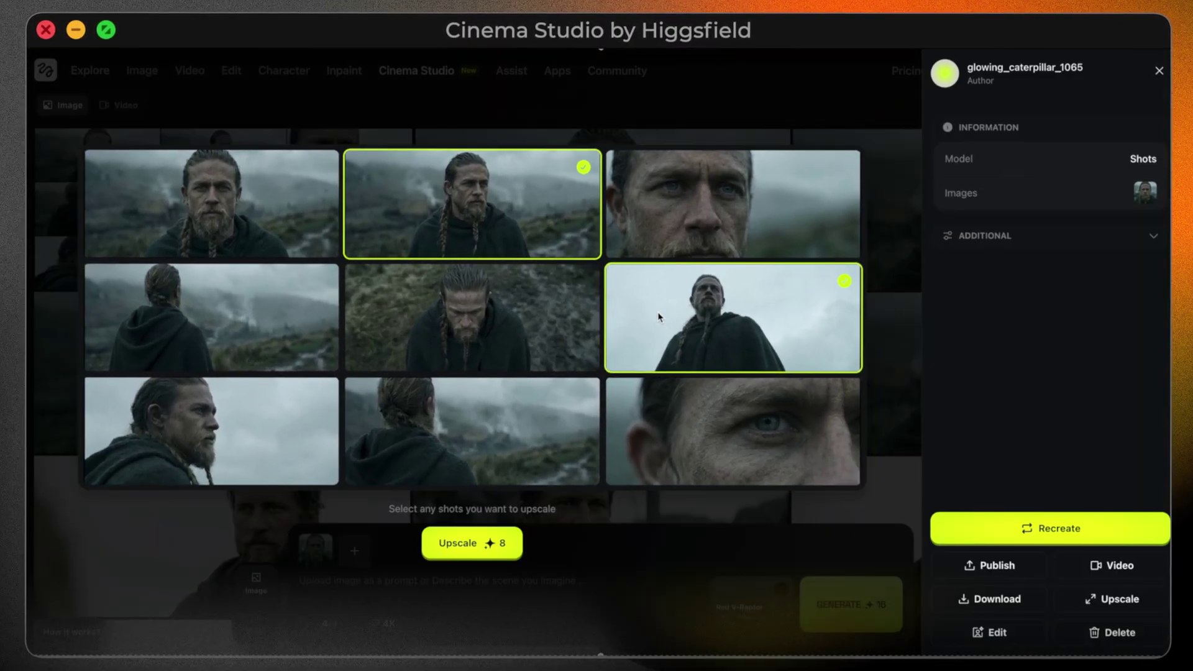
{"action": "left_click", "coordinate": [504, 555]}
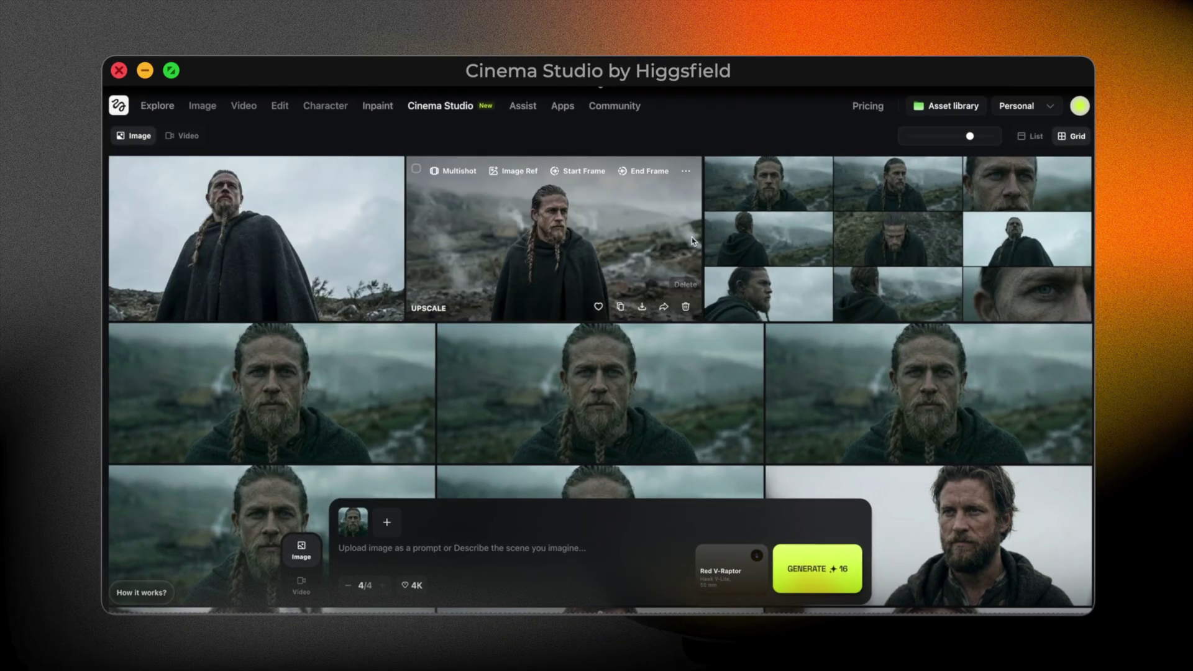
{"action": "left_click", "coordinate": [615, 236]}
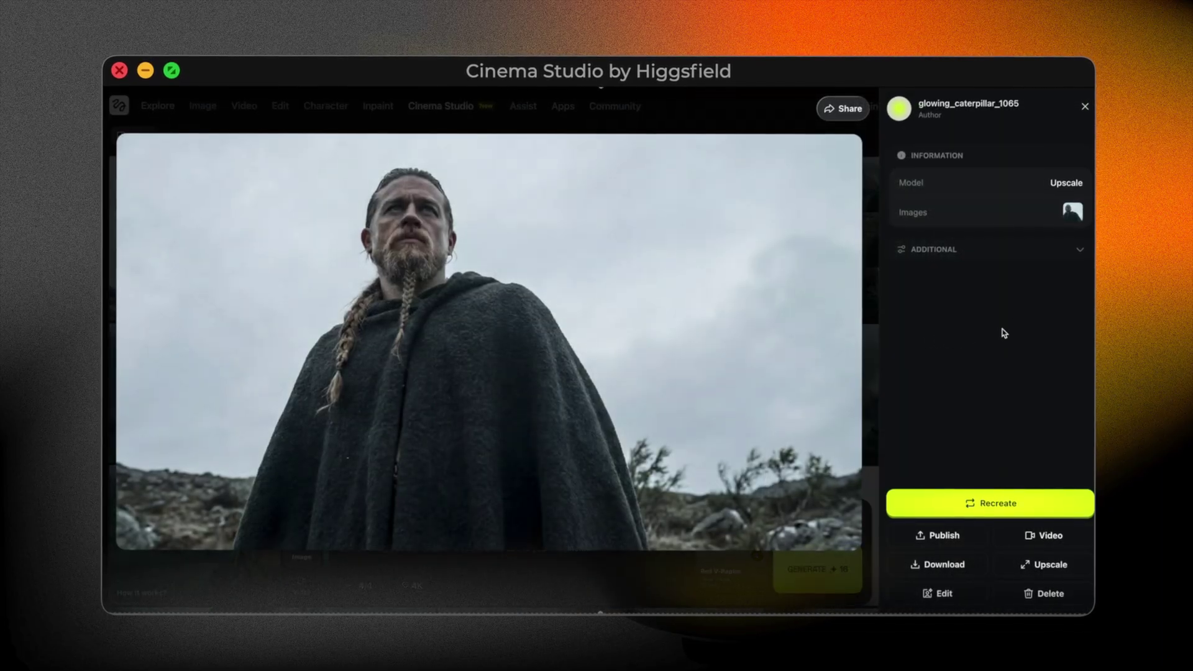
- Use the upscaled steaming-landscape shot as image reference and generate a new Viking image
{"action": "left_click", "coordinate": [1085, 108]}
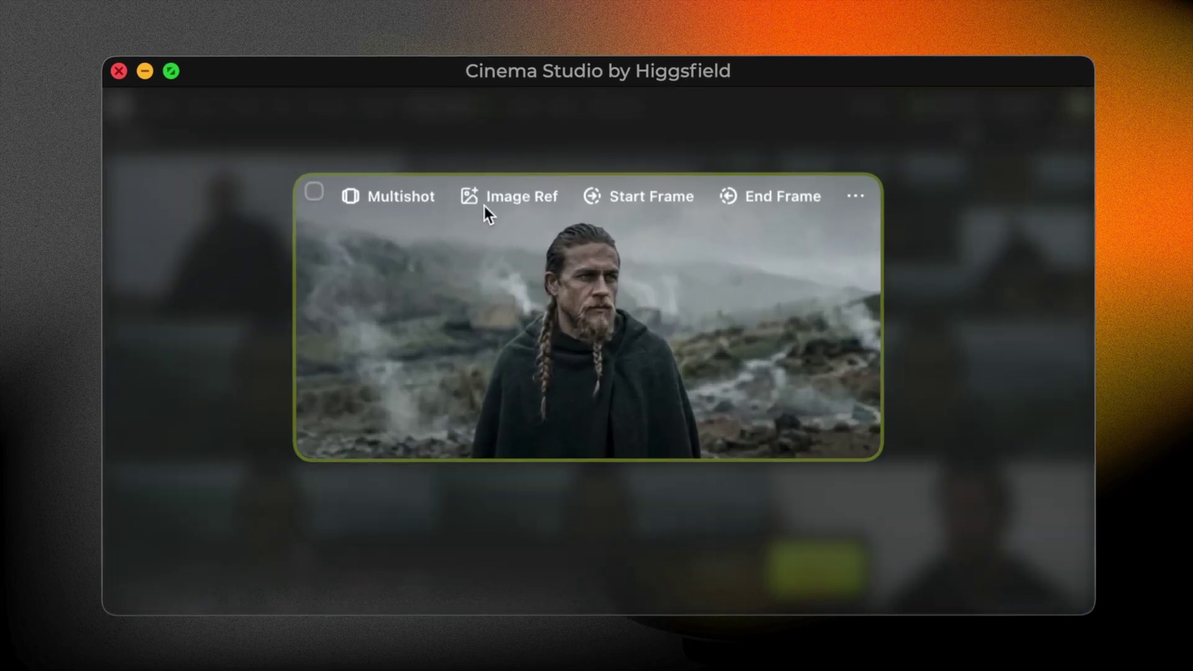
{"action": "left_click", "coordinate": [490, 210]}
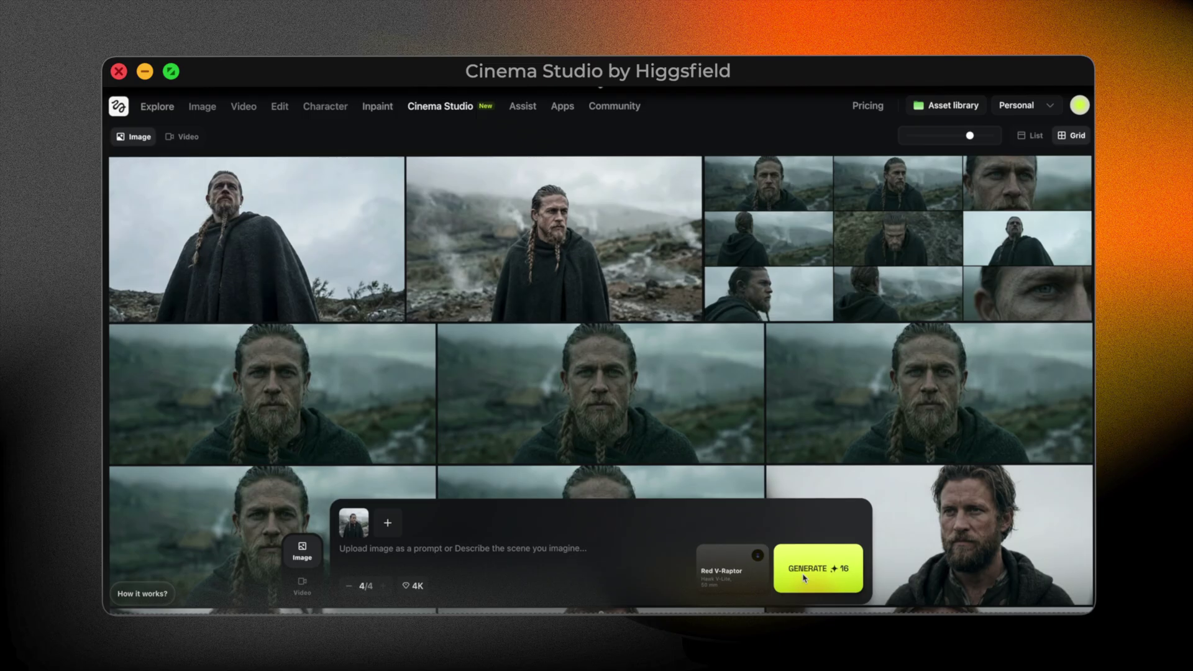
{"action": "left_click", "coordinate": [817, 582]}
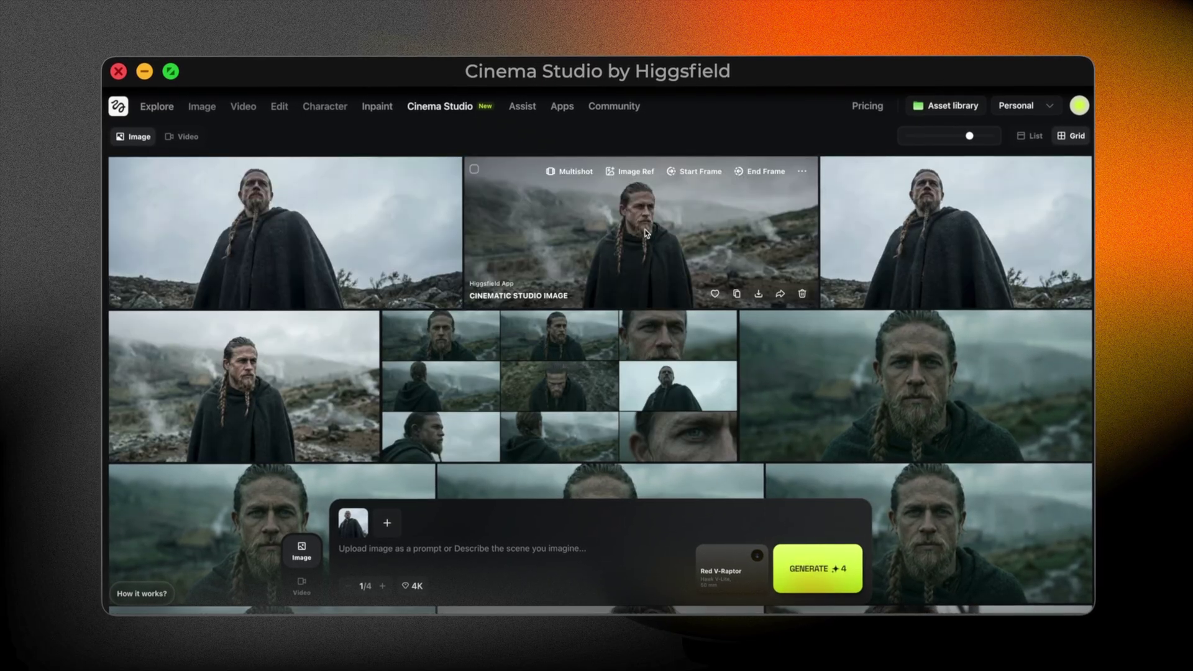
- Inspect the new image in its details and full-window preview, then return to the gallery
{"action": "left_click", "coordinate": [646, 234]}
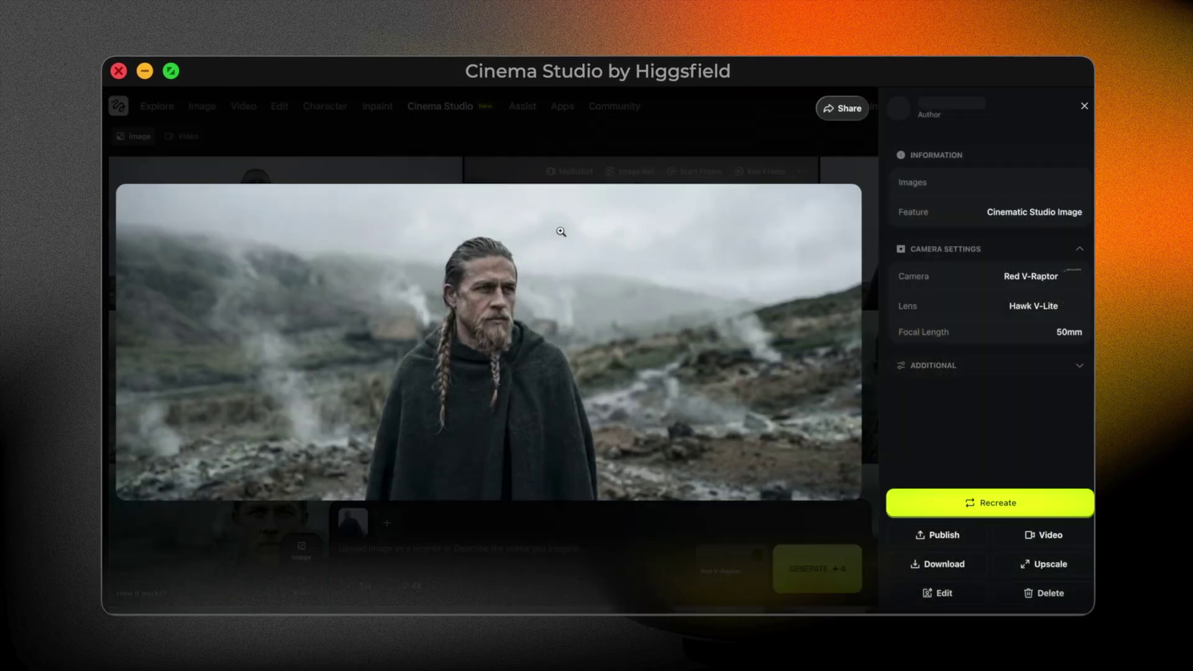
{"action": "left_click", "coordinate": [629, 406]}
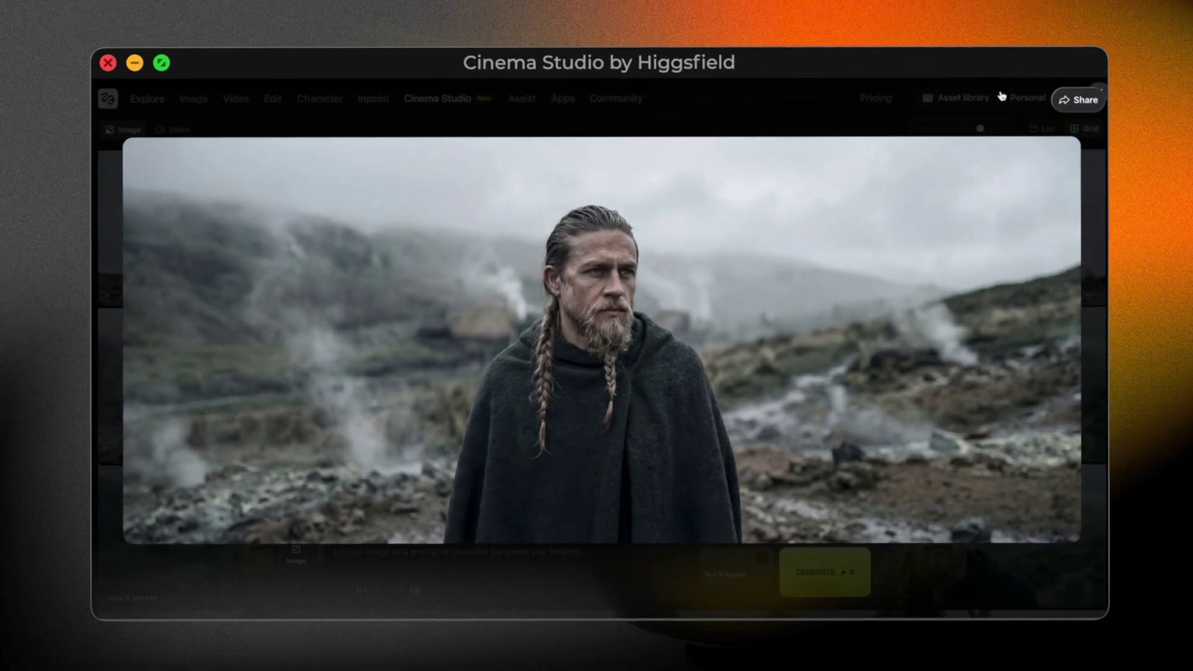
{"action": "left_click", "coordinate": [990, 103]}
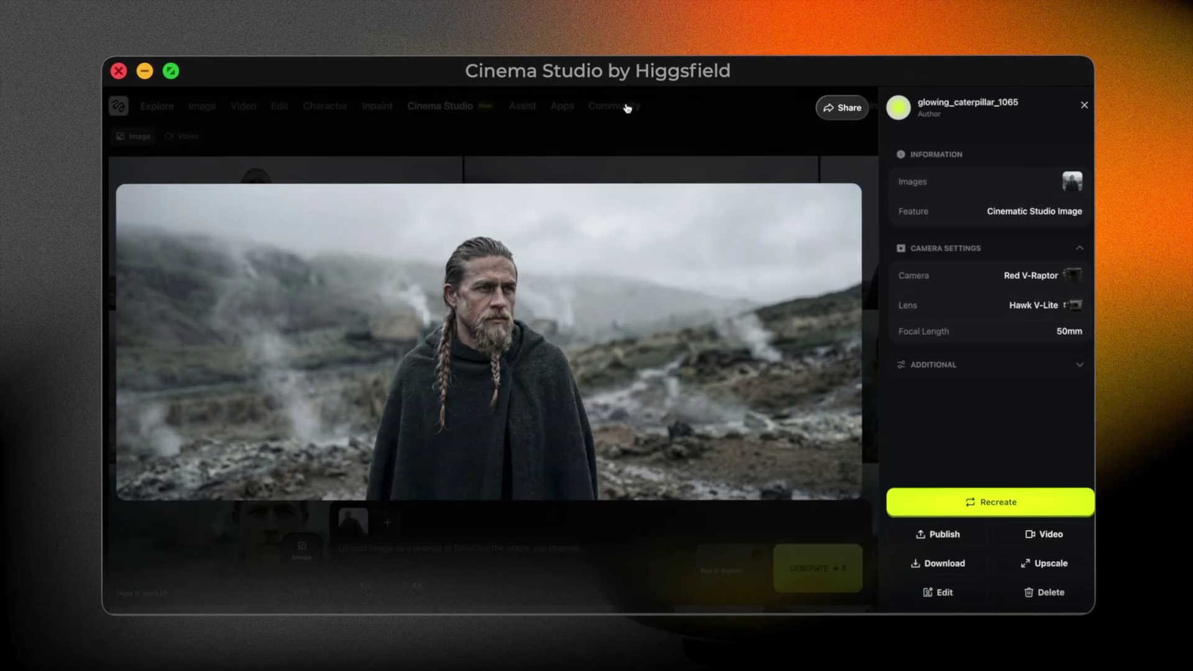
{"action": "left_click", "coordinate": [441, 164]}
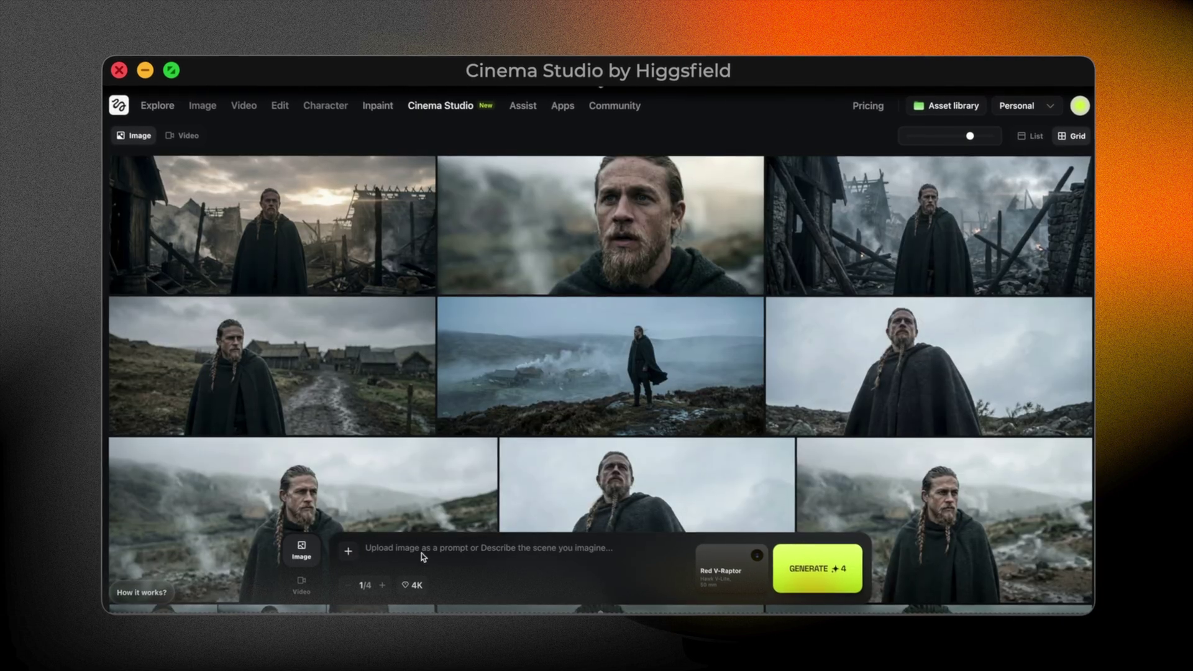
{"action": "left_click", "coordinate": [303, 583]}
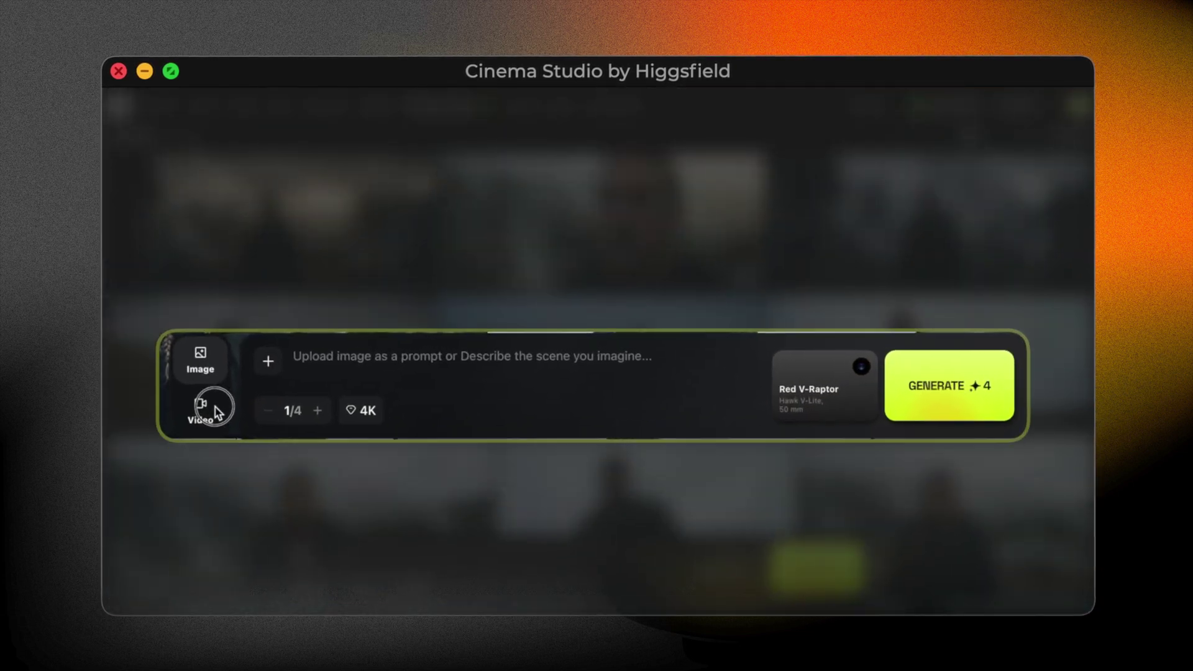
- Flip the prompt bar's toggle to Video, exposing the start/end frame slots and movements
{"action": "left_click", "coordinate": [304, 572]}
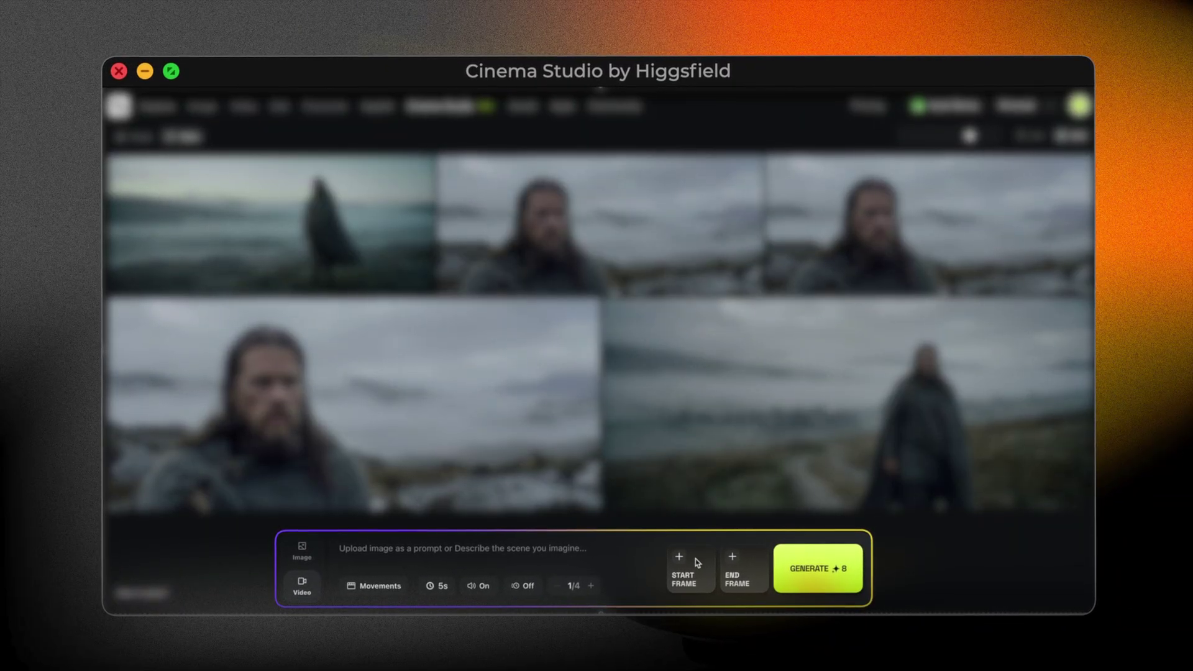
- Set the misty hilltop shot as start frame and apply the Zoom in camera movement
{"action": "left_click", "coordinate": [695, 558]}
{"action": "left_click", "coordinate": [759, 420]}
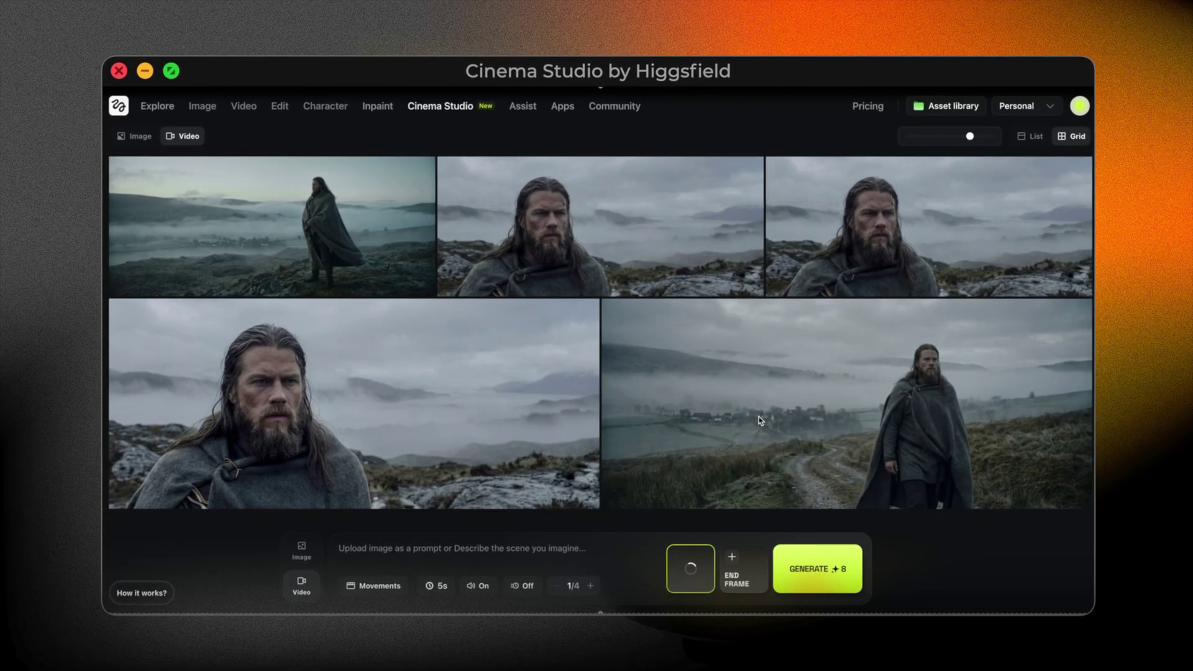
{"action": "left_click", "coordinate": [390, 587]}
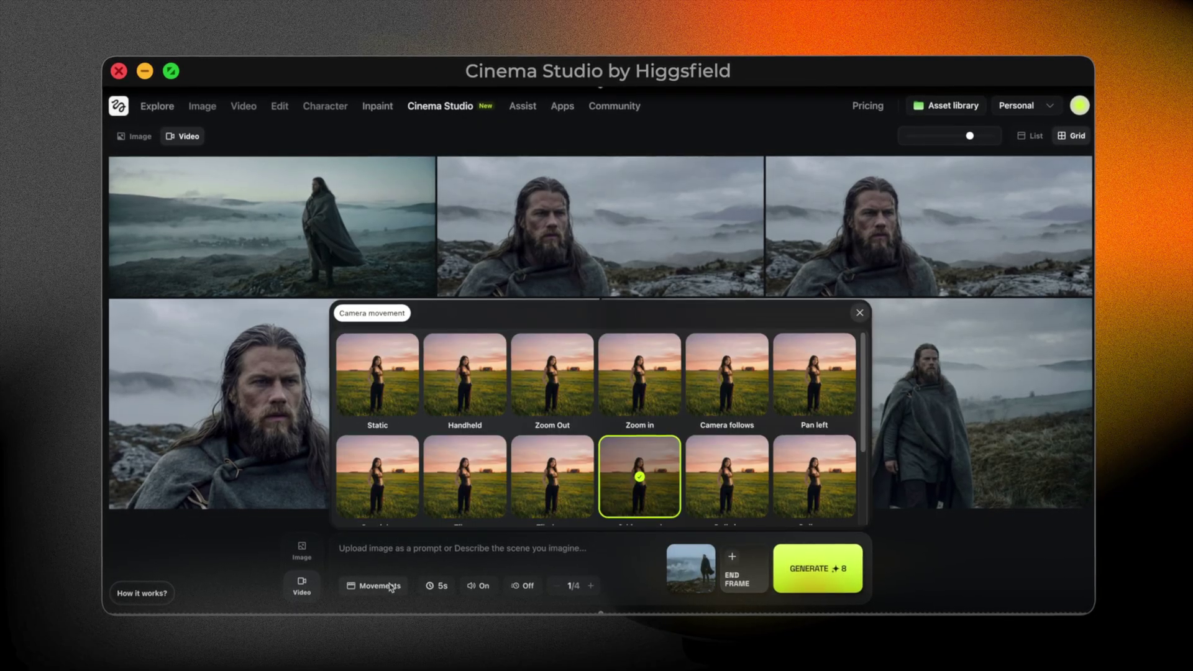
{"action": "mouse_move", "coordinate": [864, 410]}
{"action": "left_mouse_down"}
{"action": "mouse_move", "coordinate": [865, 492]}
{"action": "mouse_move", "coordinate": [864, 411]}
{"action": "left_mouse_up"}
{"action": "left_click", "coordinate": [660, 397]}
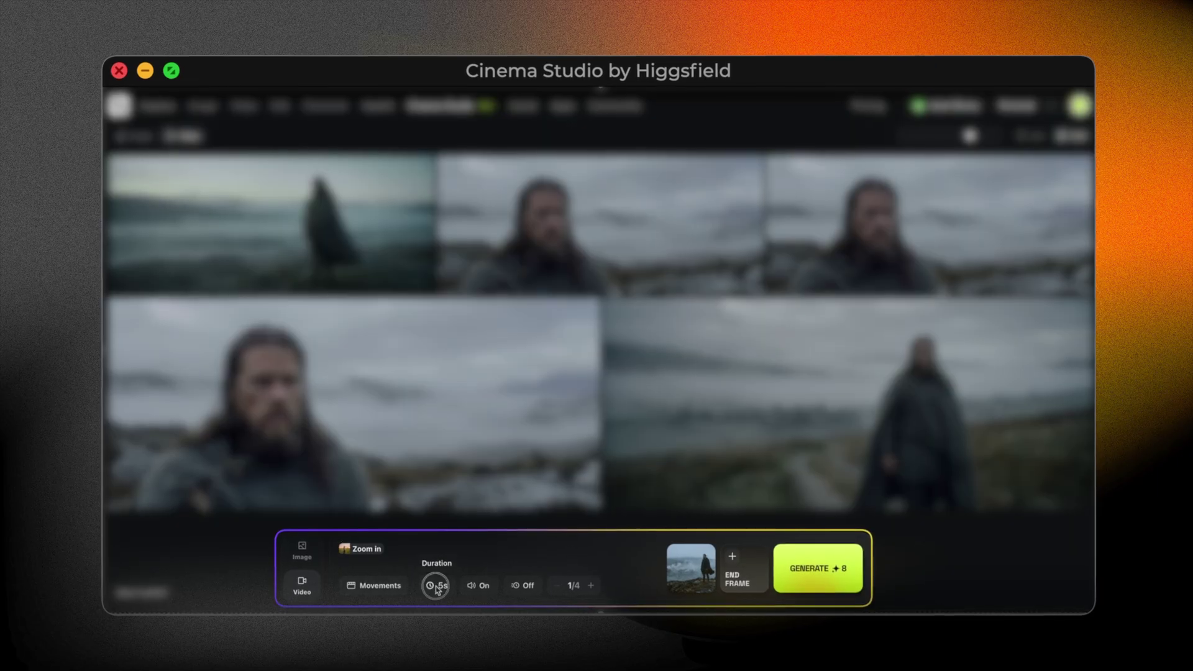
- Set the video length to 10s and reduce the batch to a single video
{"action": "left_click", "coordinate": [434, 586]}
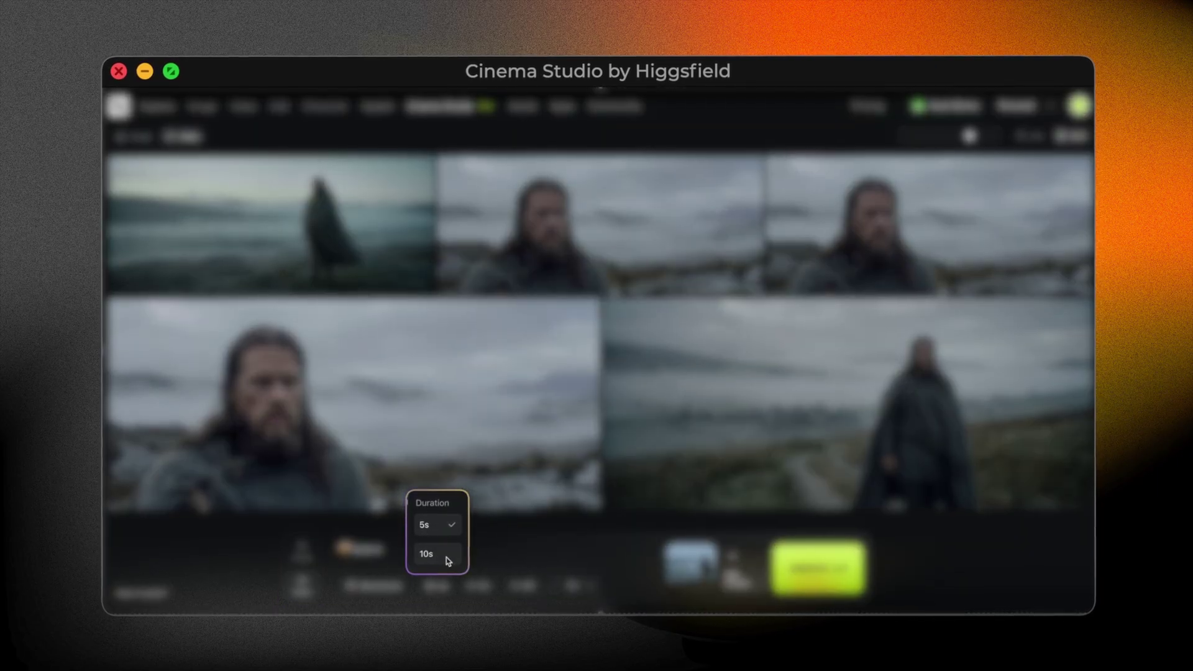
{"action": "left_click", "coordinate": [446, 558]}
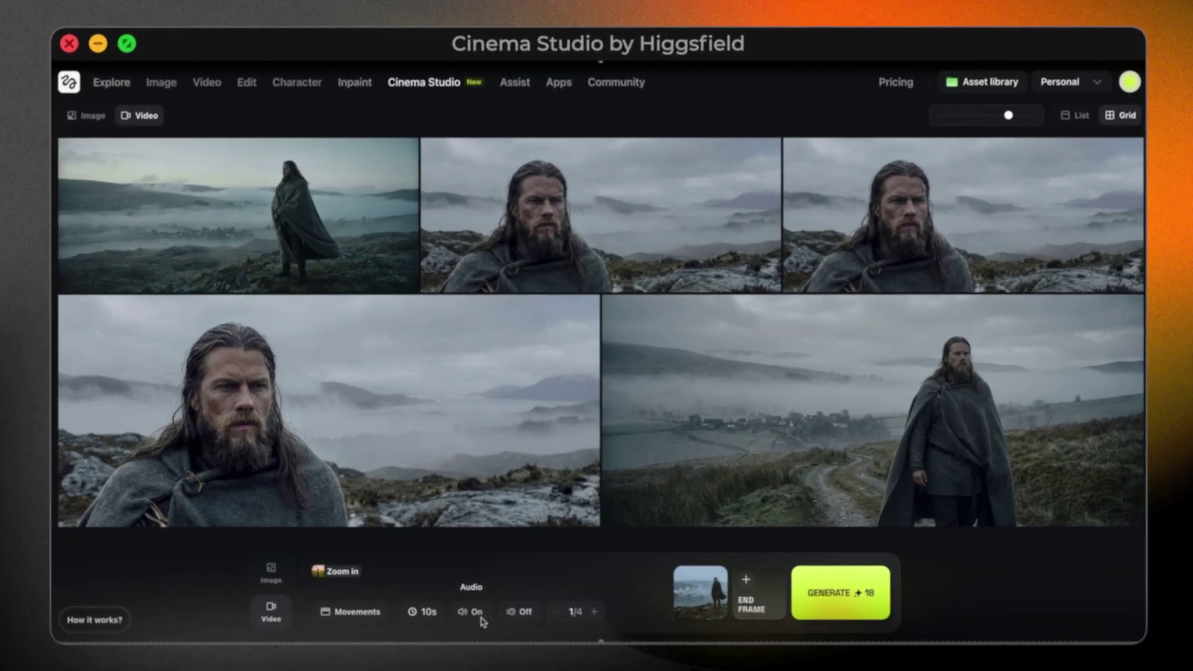
{"action": "left_click", "coordinate": [522, 613]}
{"action": "left_click", "coordinate": [524, 614]}
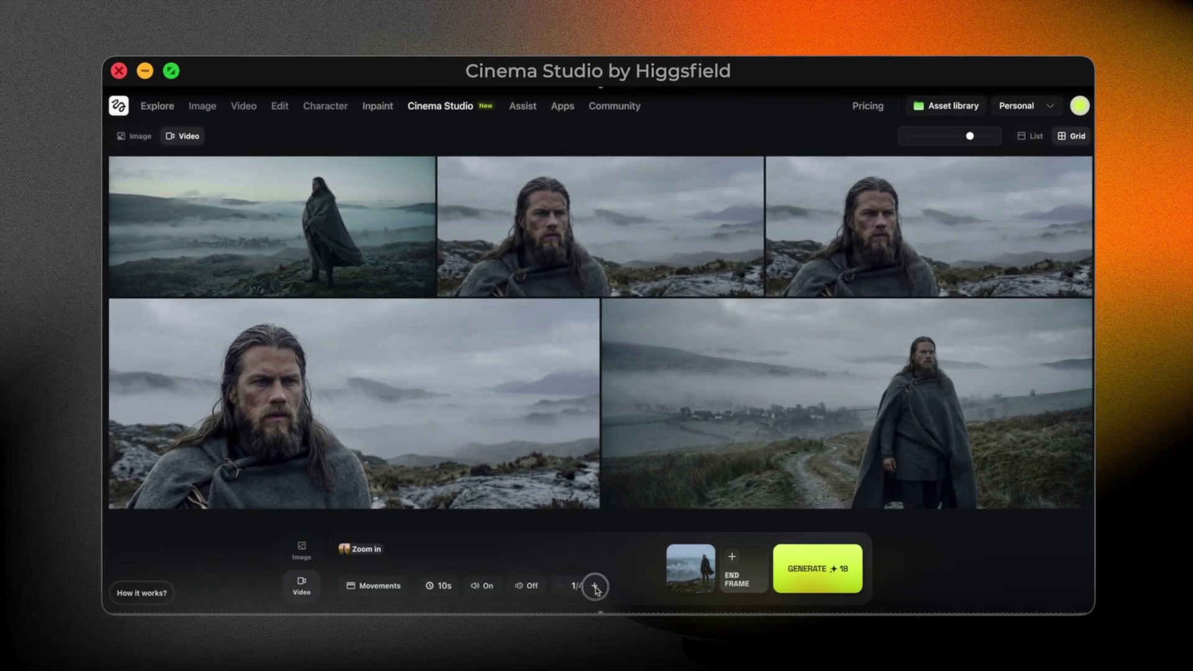
{"action": "left_click", "coordinate": [561, 586]}
{"action": "left_click", "coordinate": [561, 587]}
{"action": "left_click", "coordinate": [561, 586]}
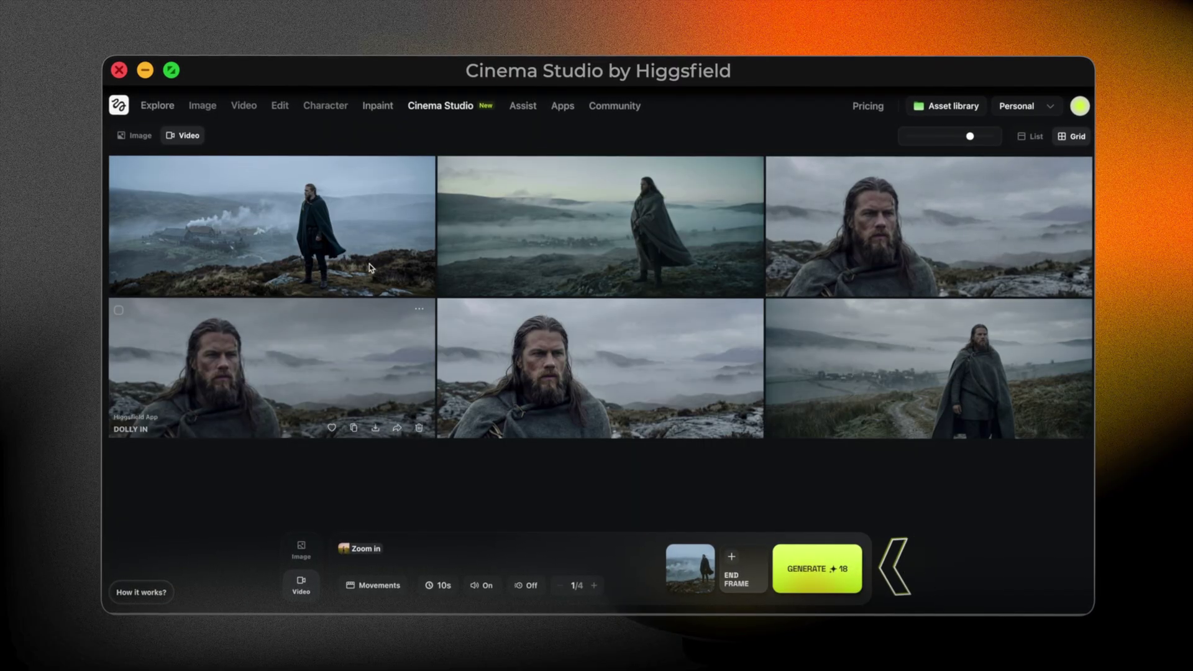
- Open the newly generated hilltop video in the player and play it
{"action": "left_click", "coordinate": [267, 220]}
{"action": "left_click", "coordinate": [163, 509]}
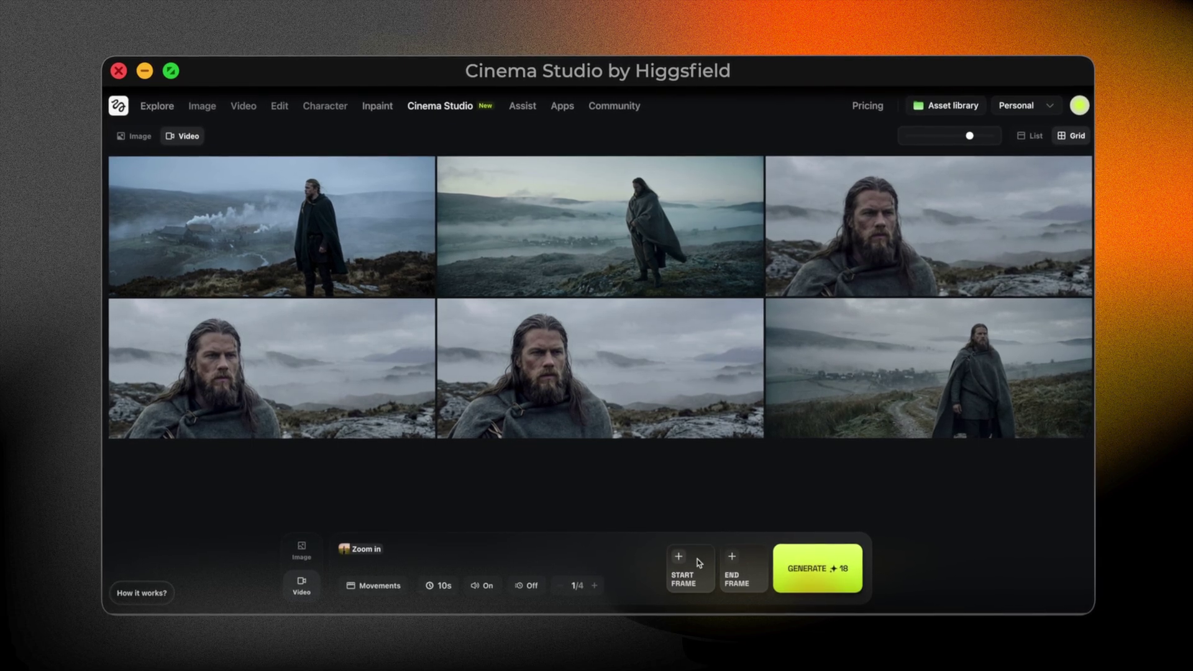
- Set the Viking village shot as the start frame and choose the Camera follows movement
{"action": "left_click", "coordinate": [699, 568]}
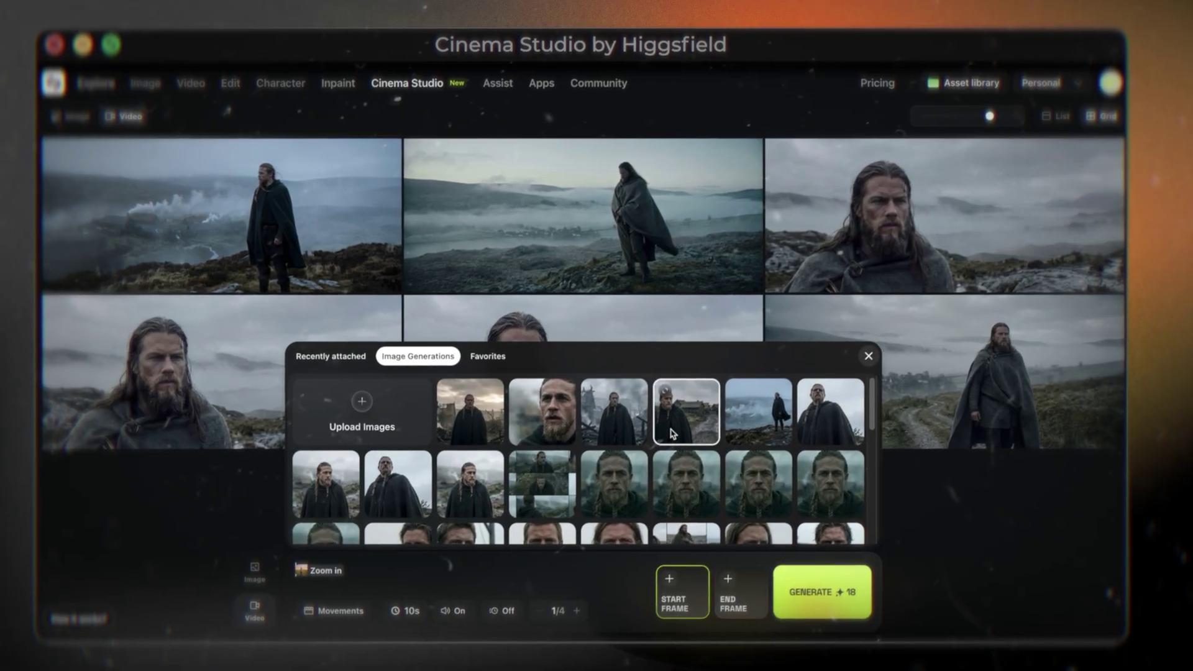
{"action": "left_click", "coordinate": [675, 433]}
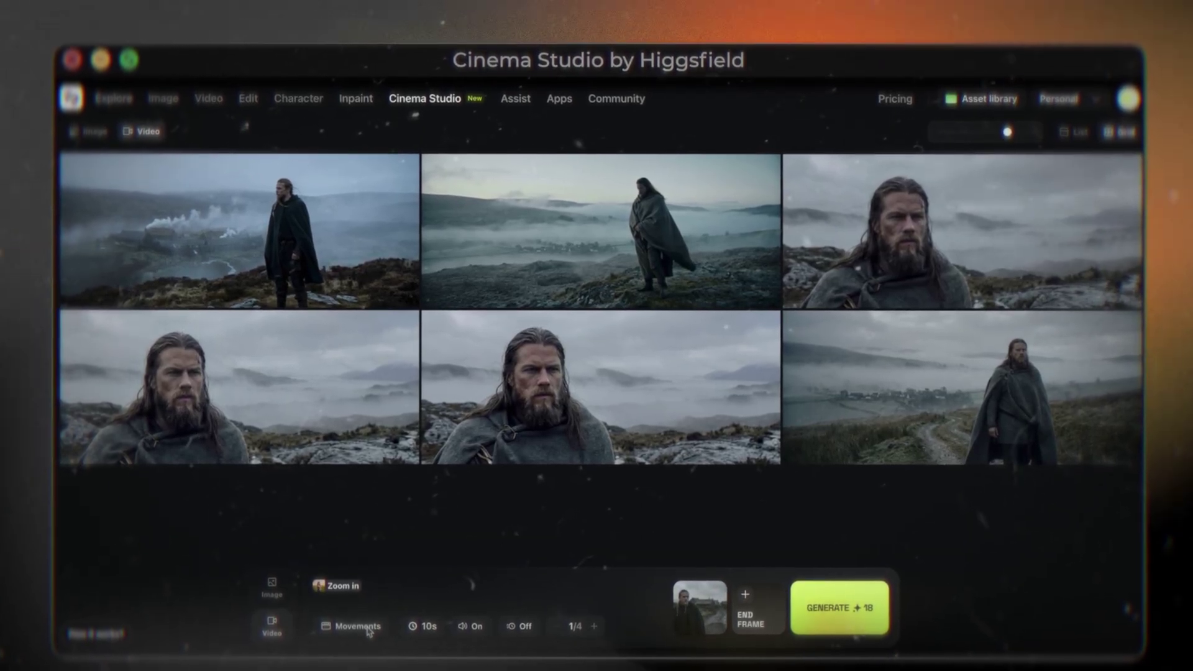
{"action": "left_click", "coordinate": [391, 612]}
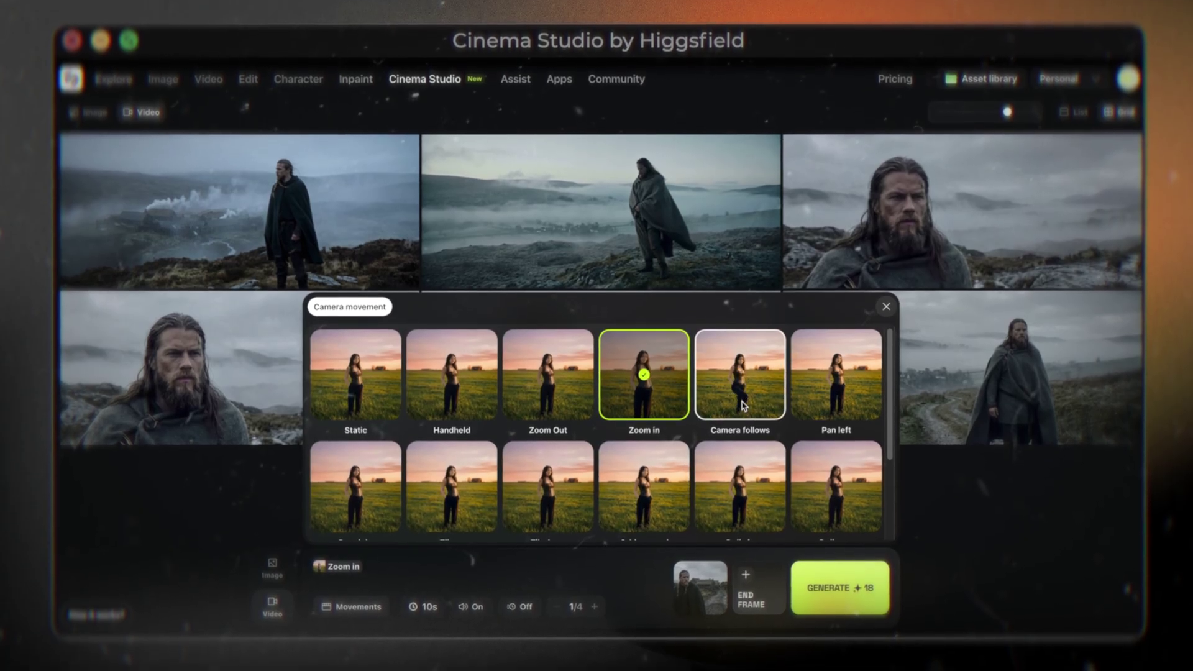
{"action": "left_click", "coordinate": [743, 405]}
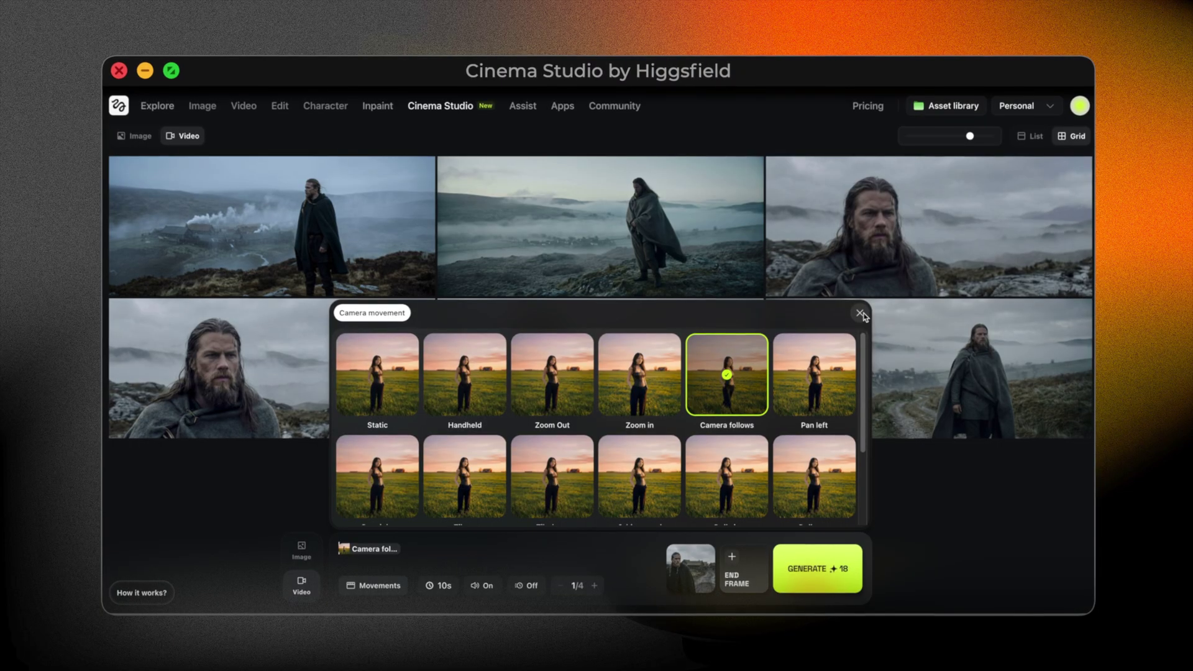
{"action": "left_click", "coordinate": [860, 314]}
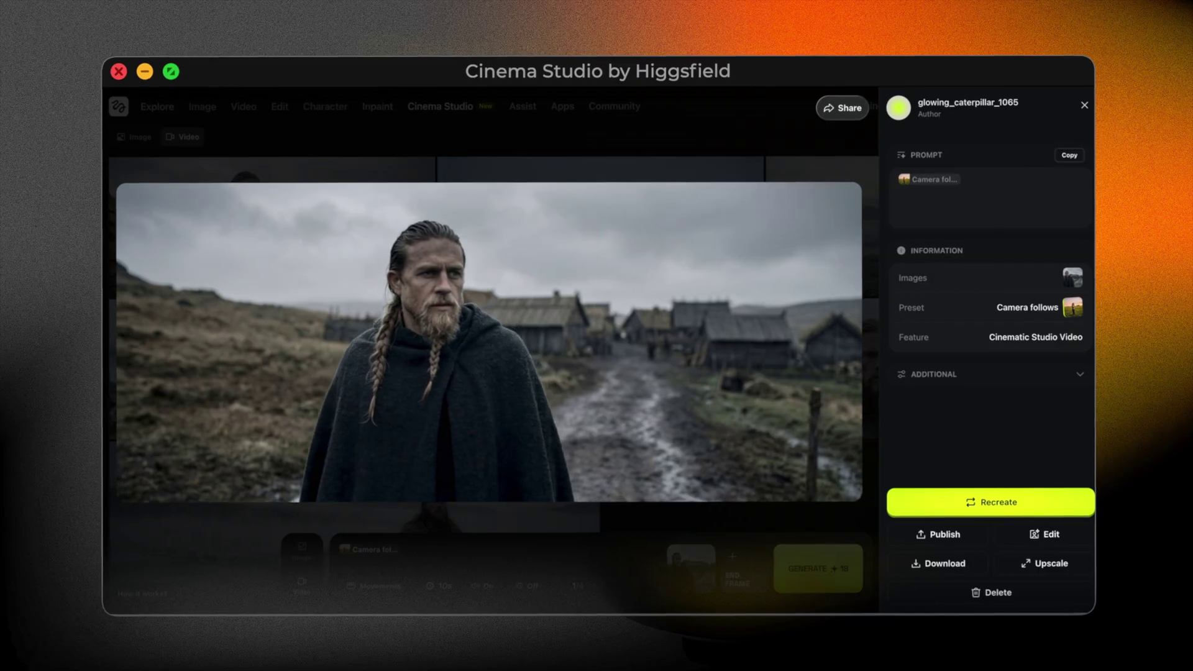
- Close the video viewer to return to the video gallery
{"action": "key", "text": "Escape"}
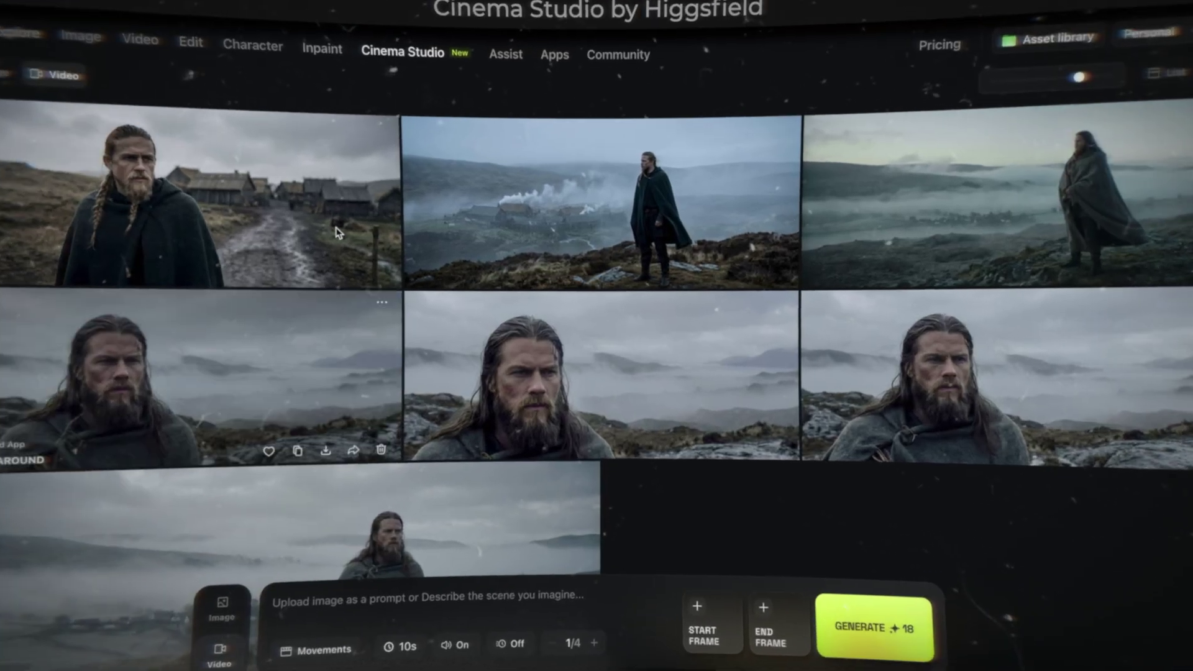
{"action": "mouse_move", "coordinate": [366, 239]}
{"action": "mouse_move", "coordinate": [381, 187]}
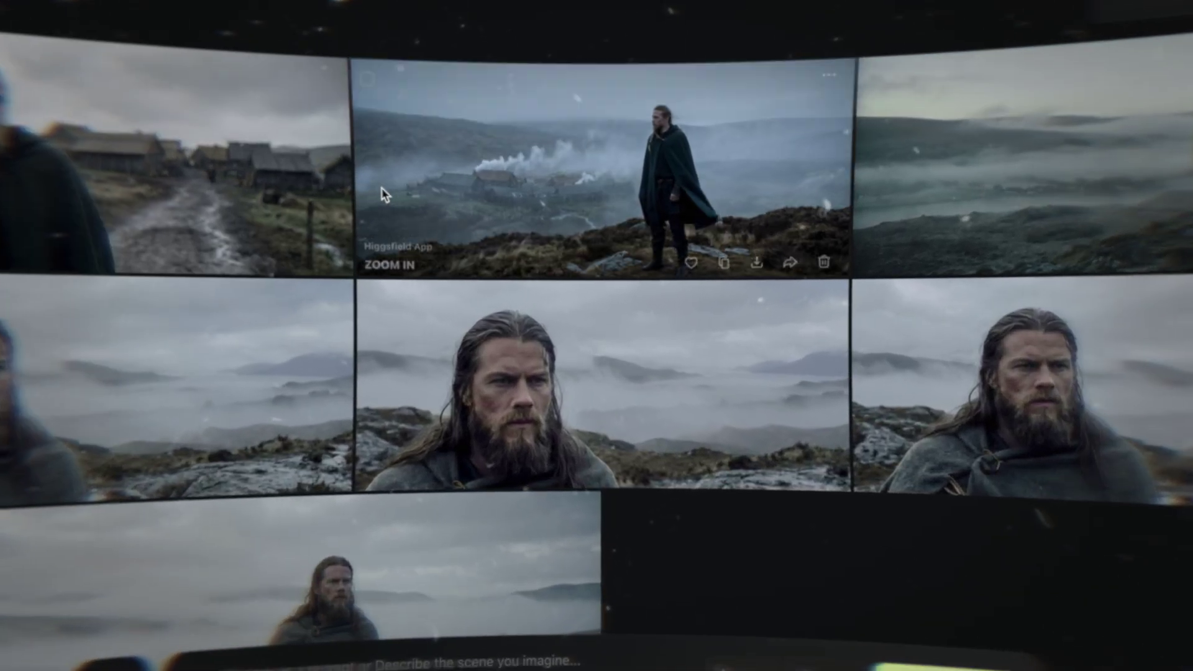